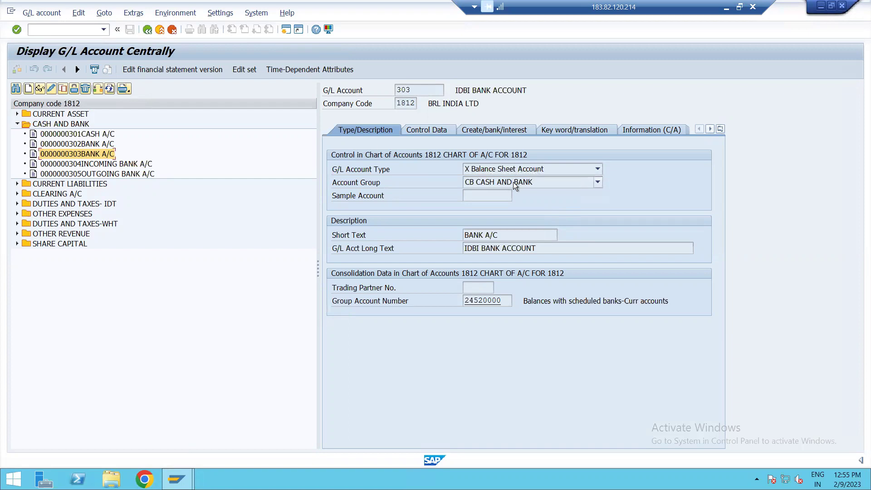
# Review the control data and bank settings of the IDBI BANK ACCOUNT G/L master, ending on its type and description.
pyautogui.click(429, 130)
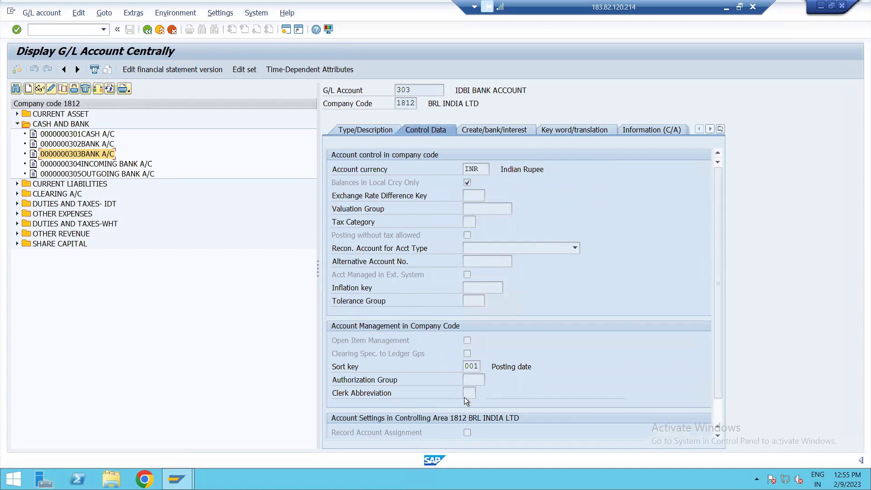
pyautogui.click(496, 132)
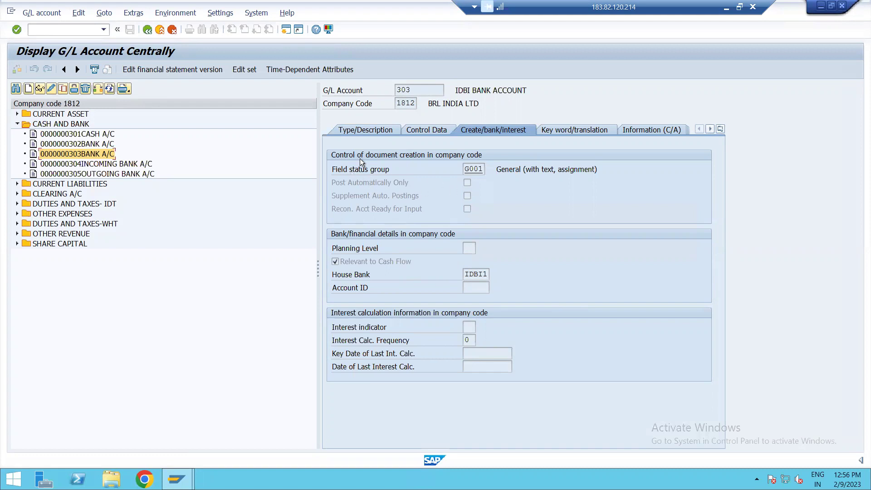
pyautogui.click(353, 132)
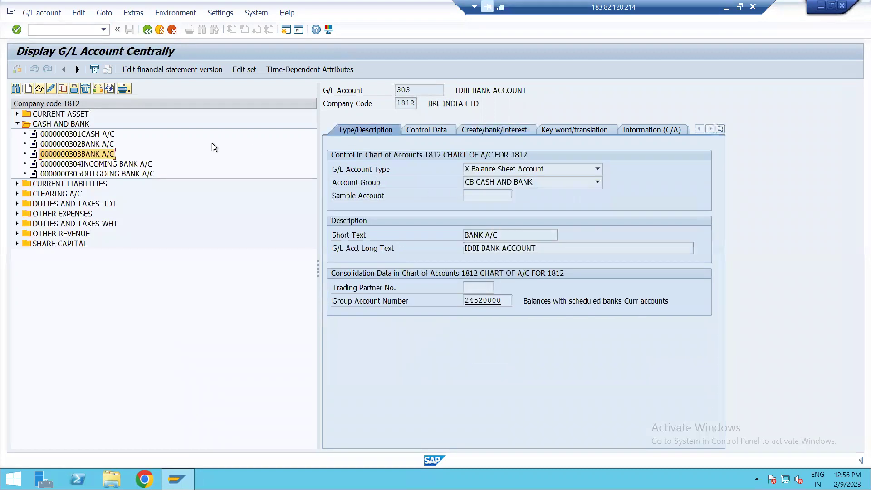
# Display the INCOMING IDBI BANK ACCOUNT G/L master and review its description, control data and bank settings.
pyautogui.doubleClick(150, 165)
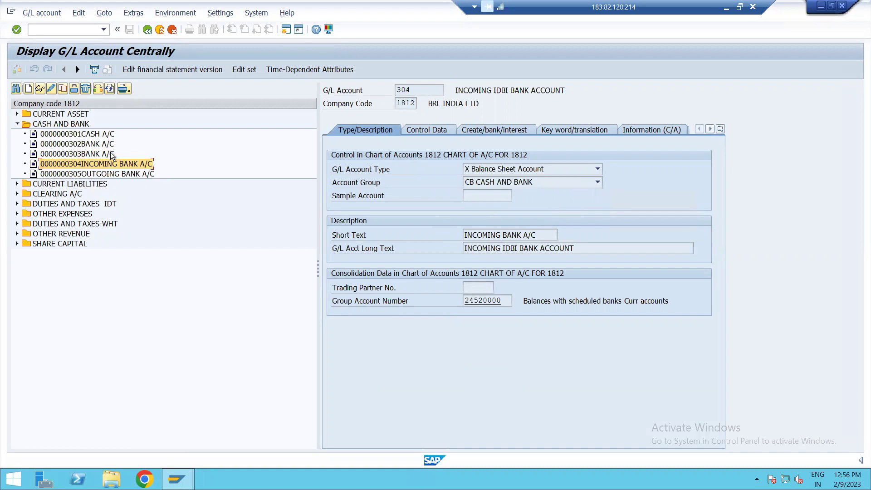
pyautogui.click(438, 134)
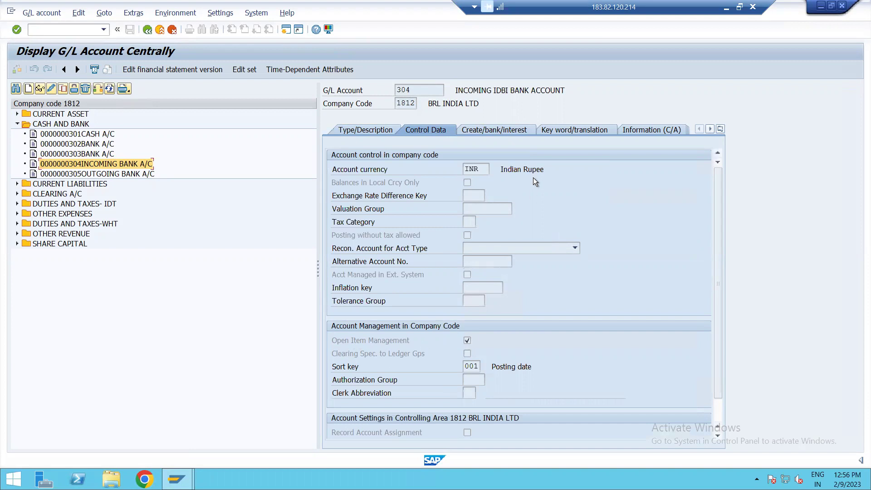
pyautogui.click(497, 133)
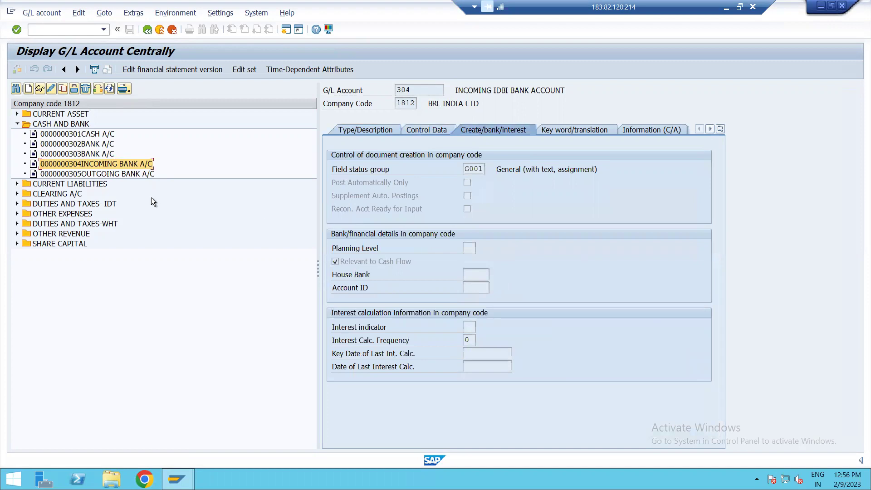
# Display the OUTGOING IDBI BANK ACCOUNT G/L master and review its description, control data and bank settings.
pyautogui.click(137, 174)
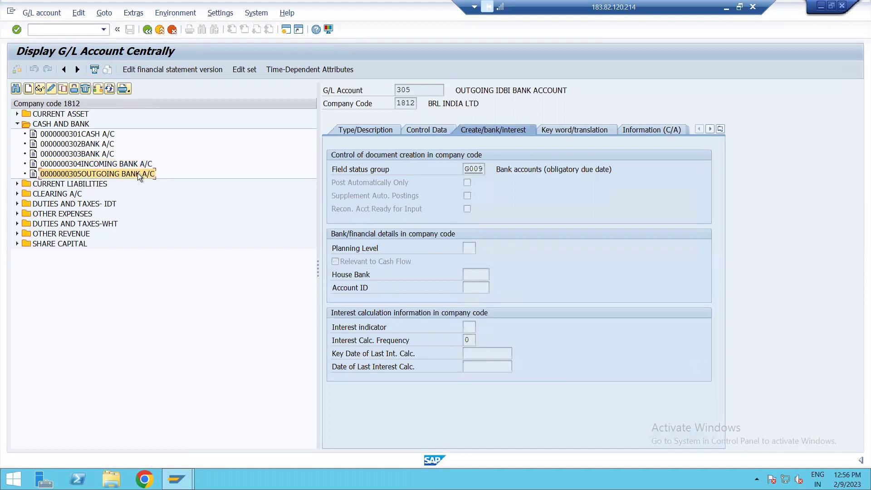
pyautogui.click(366, 132)
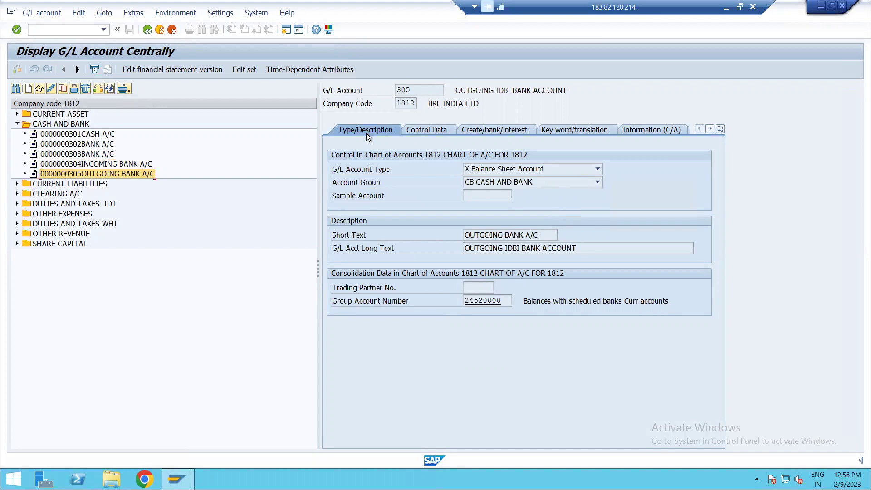
pyautogui.click(425, 135)
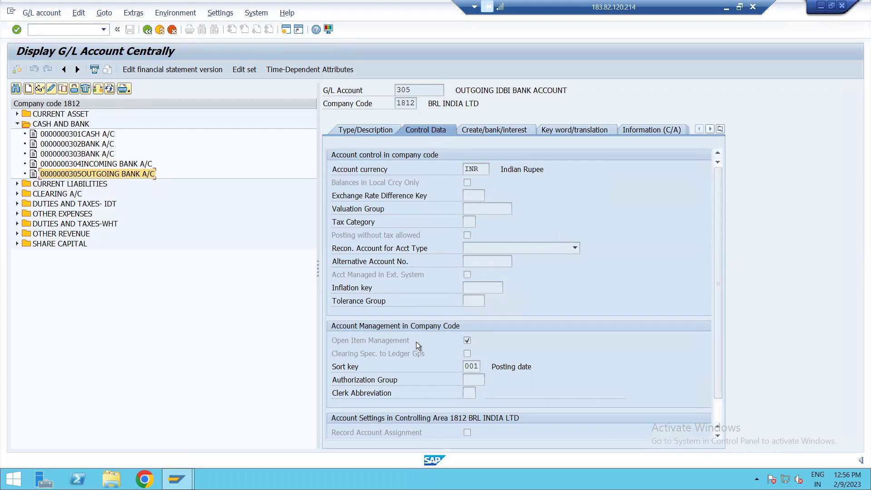
pyautogui.click(503, 131)
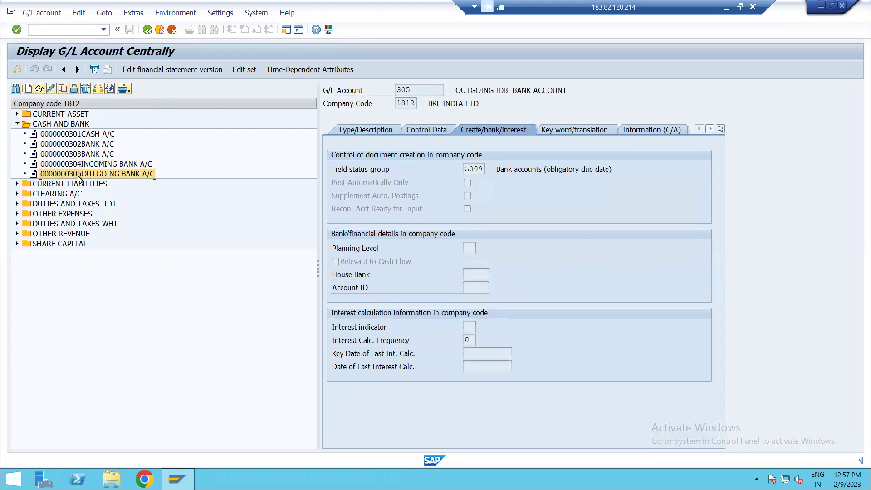
# Start a new session, run transaction SPRO and display the SAP Reference IMG.
pyautogui.click(286, 29)
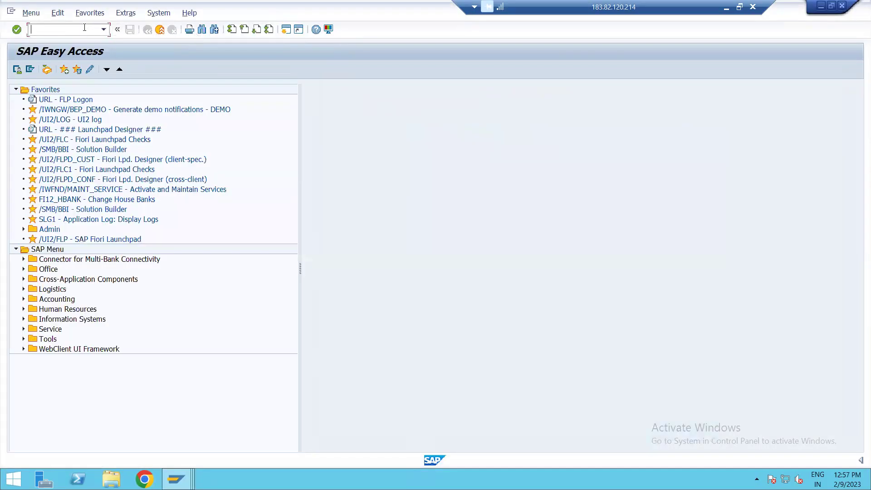
pyautogui.write('SPRO')
pyautogui.press('Return')
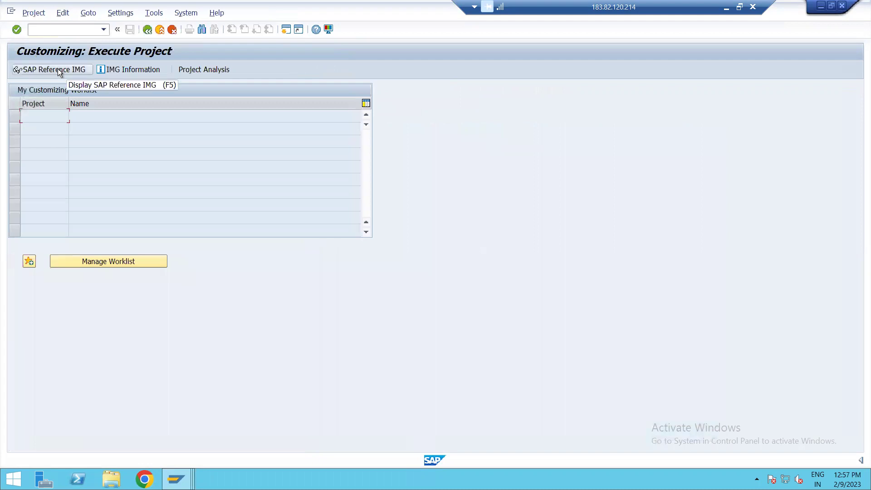
pyautogui.click(58, 69)
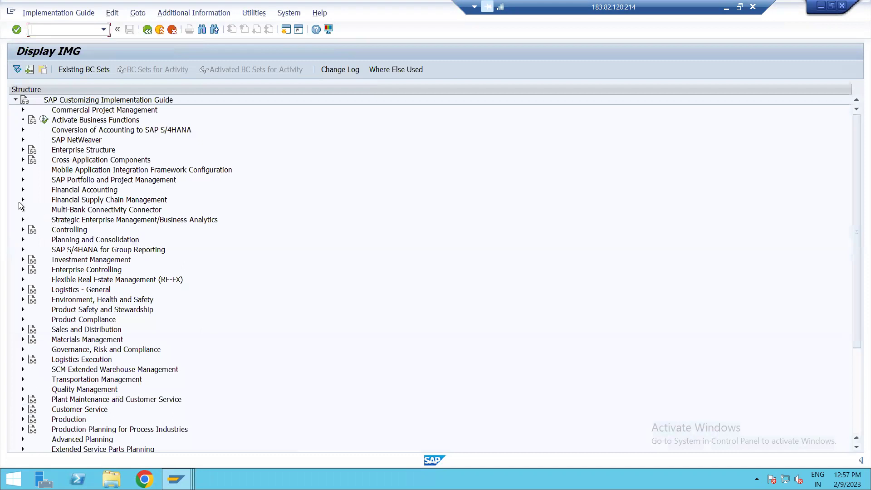
# Open Define Posting Keys and Posting Rules for Manual Bank Statement under Bank Accounting's payment transactions for chart of accounts 1812.
pyautogui.click(23, 190)
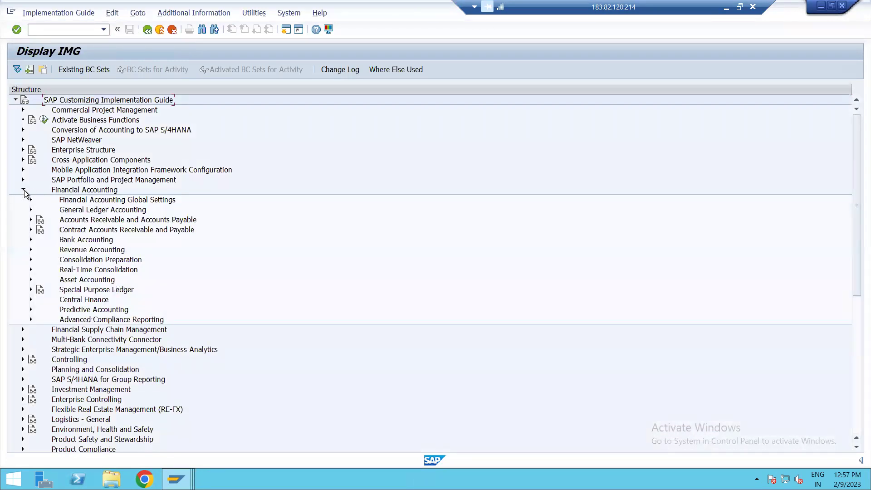
pyautogui.click(32, 239)
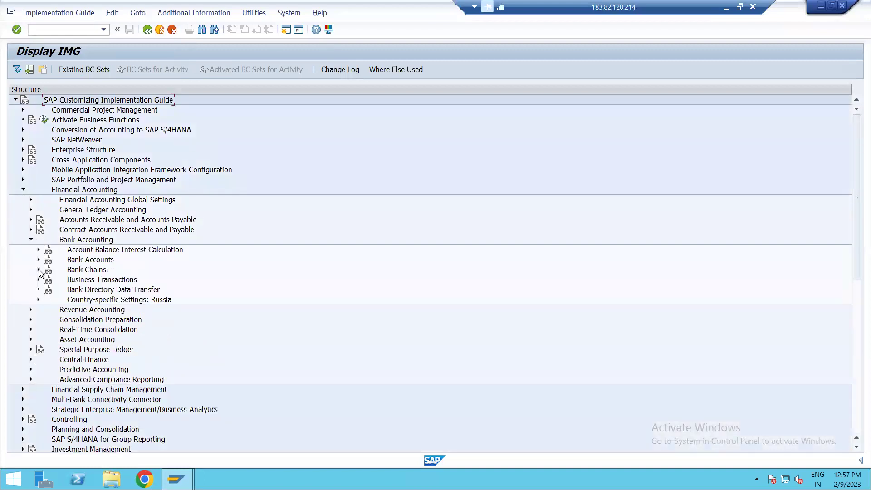
pyautogui.click(39, 279)
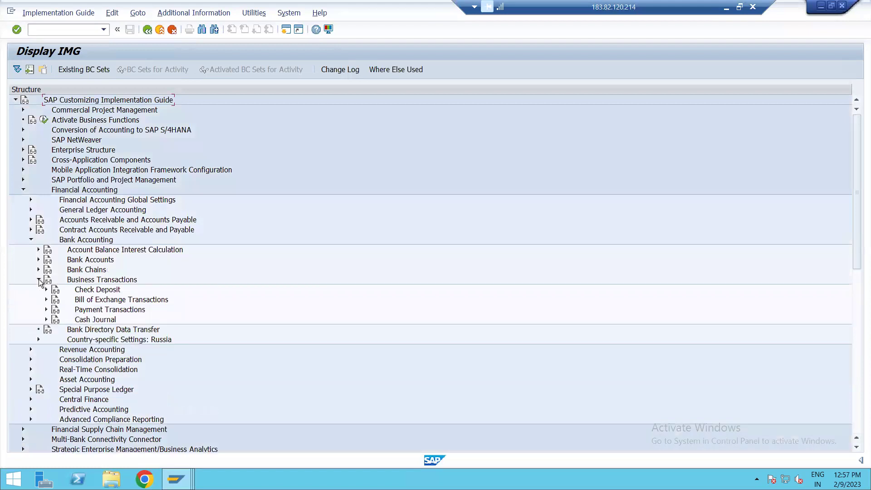
pyautogui.click(46, 309)
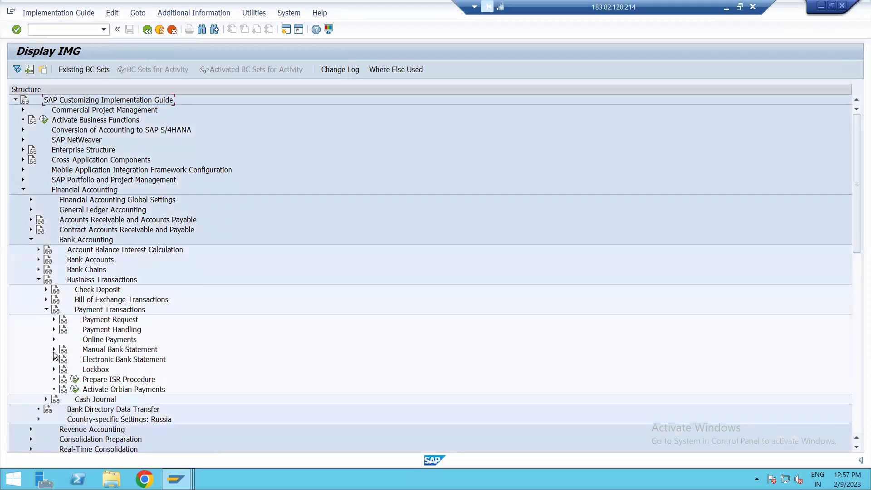
pyautogui.click(54, 350)
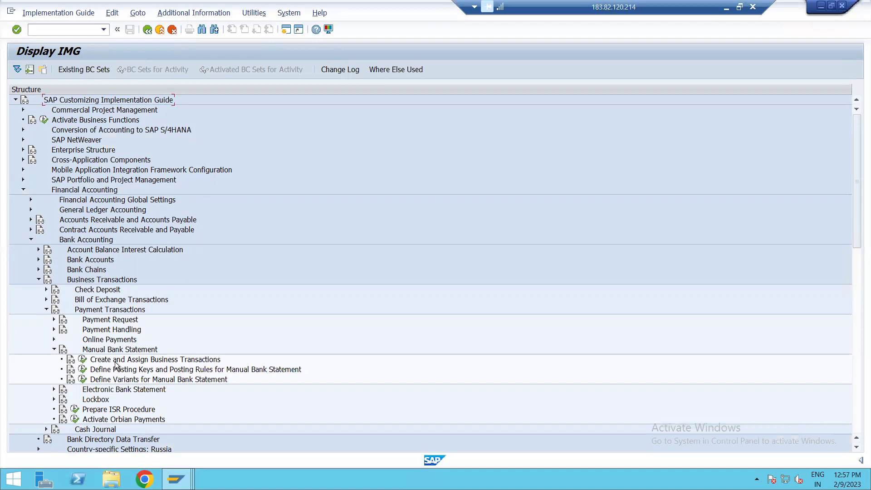
pyautogui.click(83, 371)
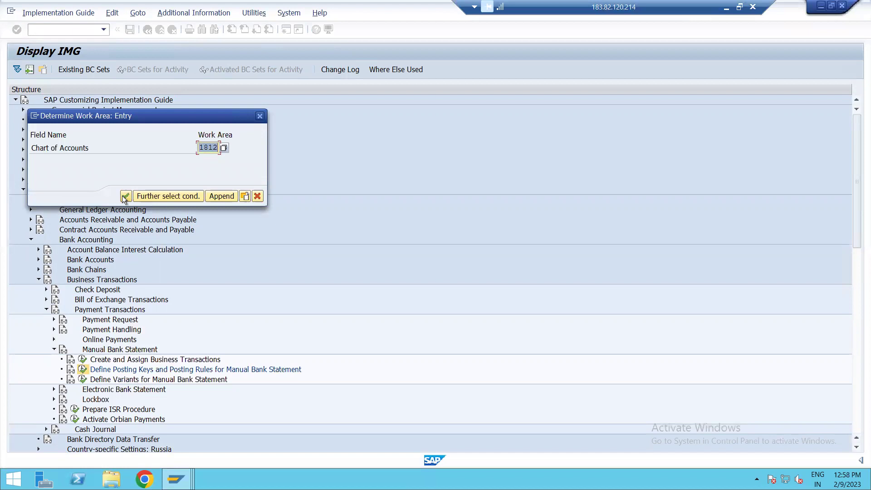
pyautogui.click(124, 196)
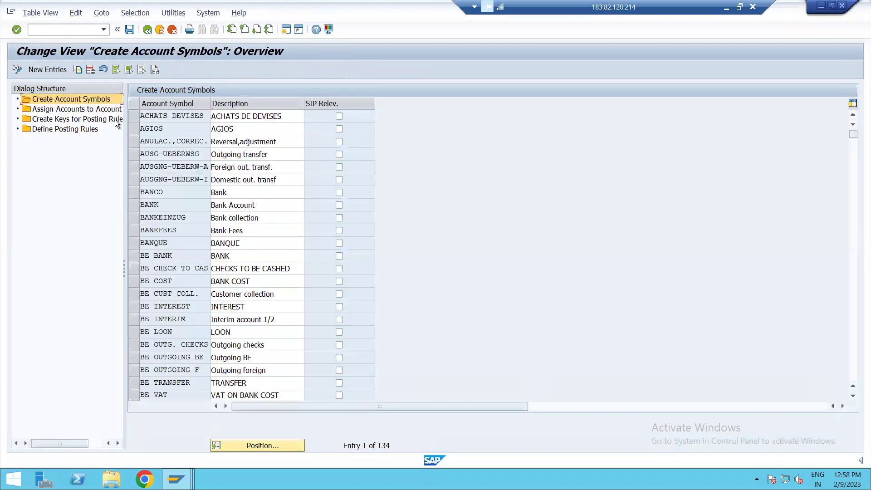
# Position the Create Account Symbols list at the entries starting with BR.
pyautogui.doubleClick(86, 99)
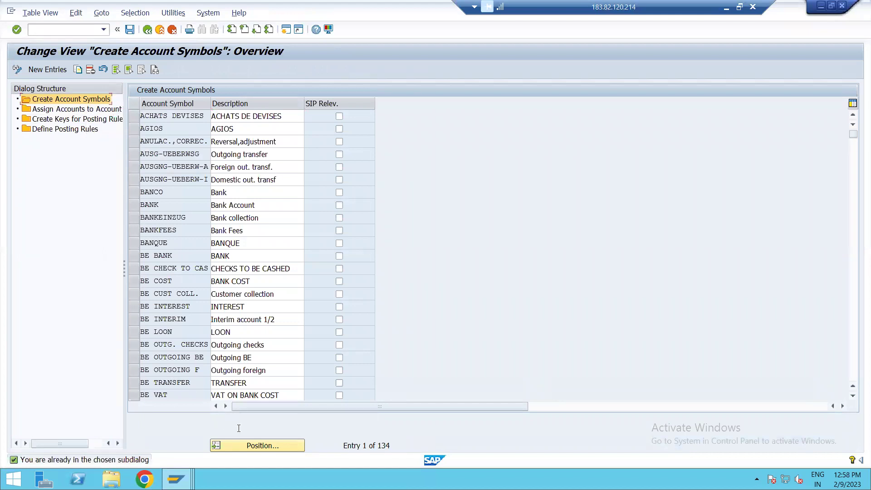
pyautogui.click(240, 444)
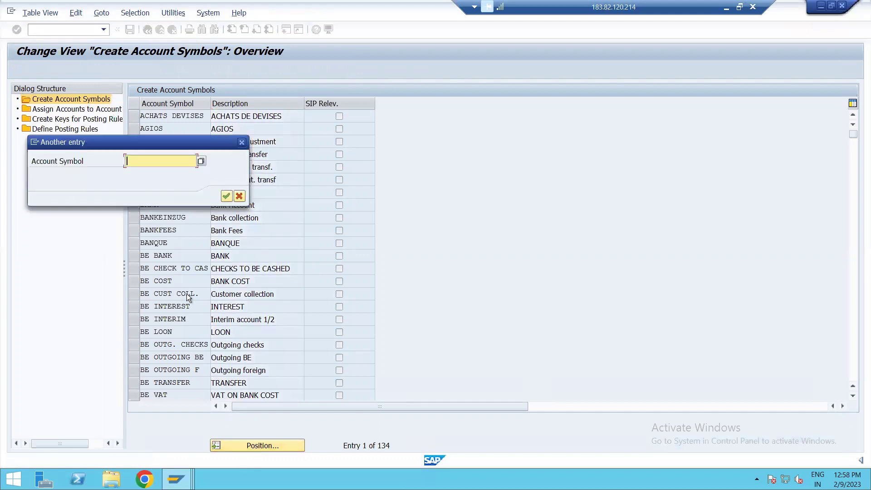
pyautogui.write('BR')
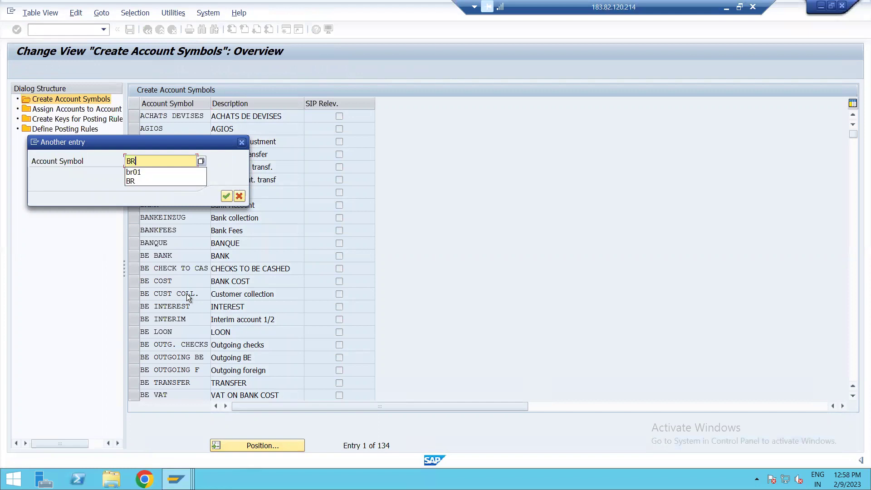
pyautogui.press('Return')
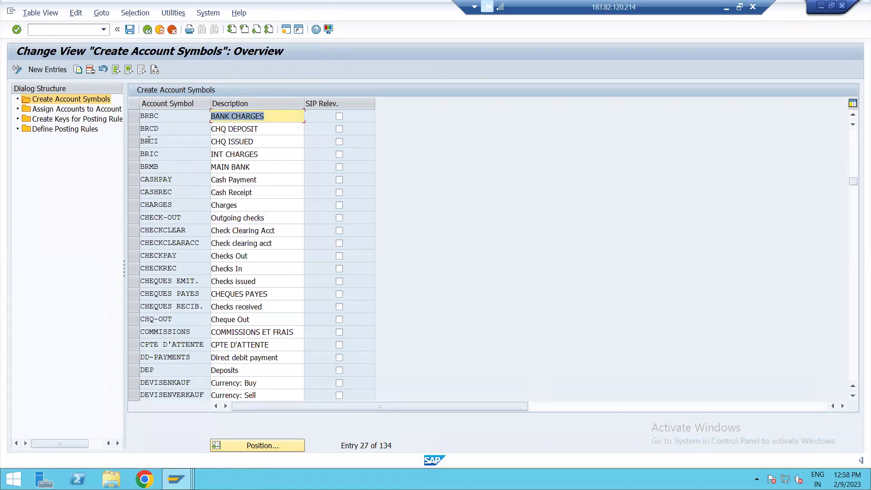
# Select the account symbols BRBC, BRCD, BRCI, BRIC and BRMB for review.
pyautogui.click(134, 165)
pyautogui.click(132, 152)
pyautogui.click(130, 139)
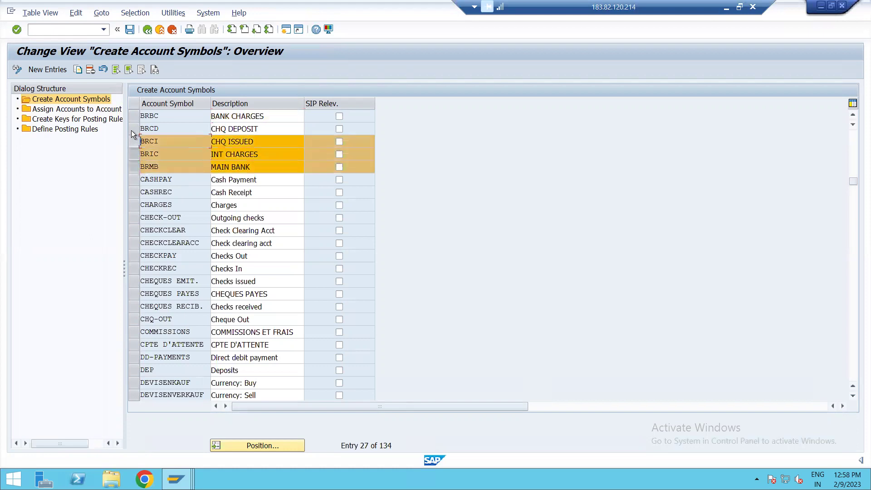
pyautogui.click(131, 129)
pyautogui.click(131, 116)
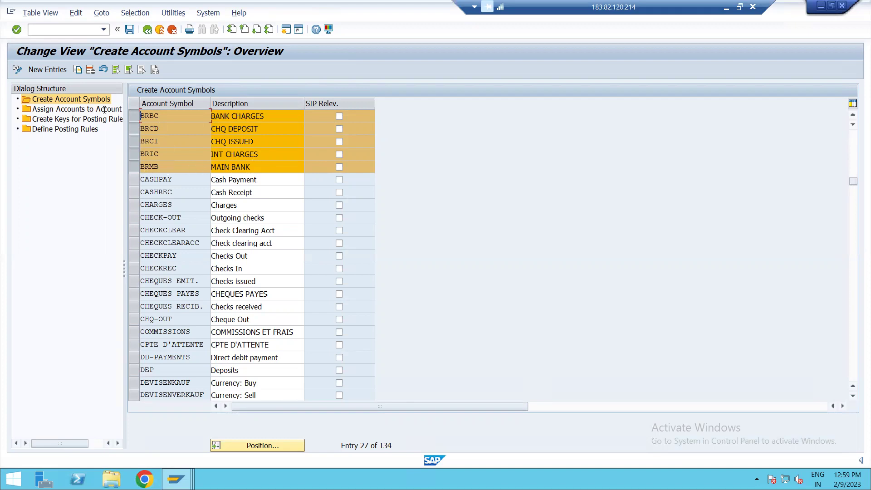
# Open the account-symbol assignments and check the BRBC entry against the bank charges account under OTHER EXPENSES in the G/L display session.
pyautogui.doubleClick(101, 112)
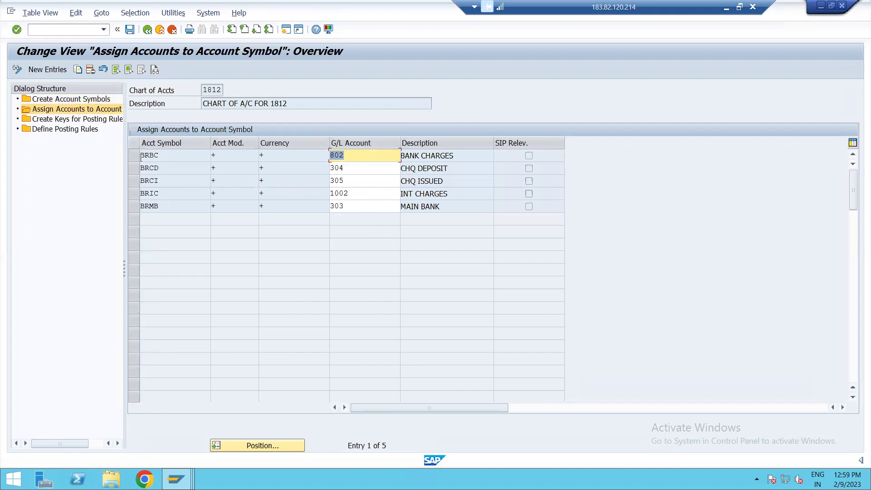
pyautogui.click(352, 157)
pyautogui.hotkey('alt', 'Tab')
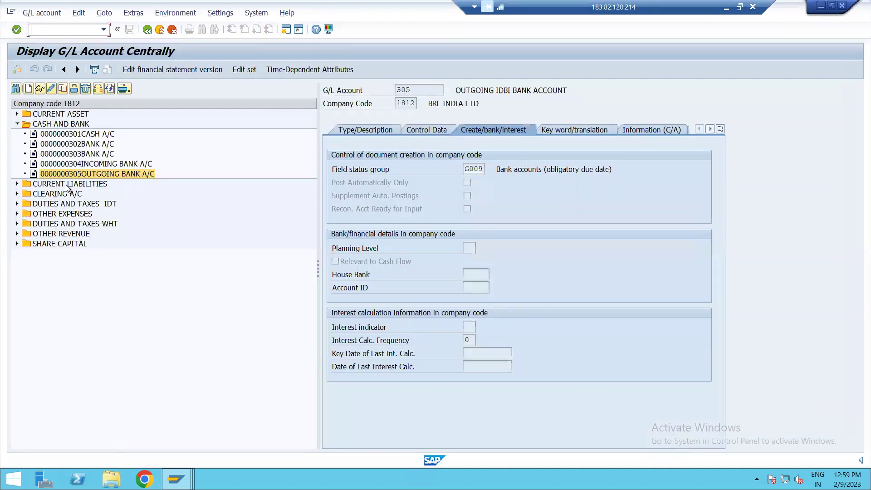
pyautogui.click(17, 214)
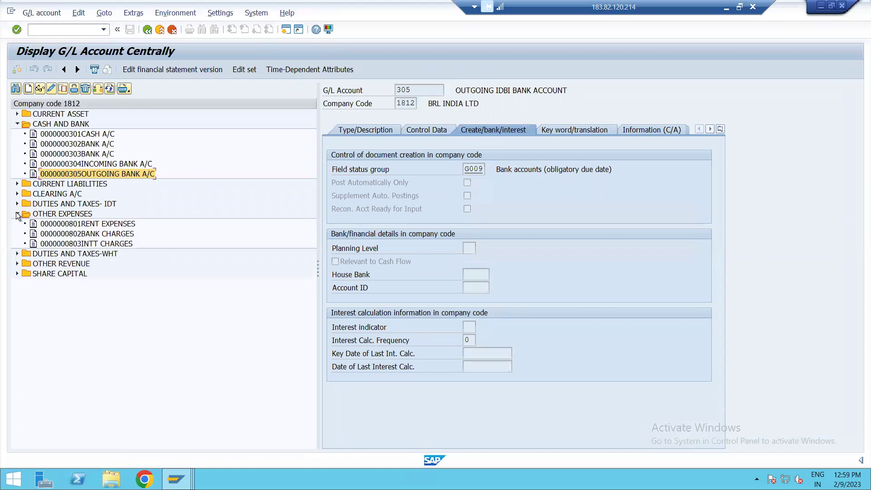
pyautogui.click(84, 235)
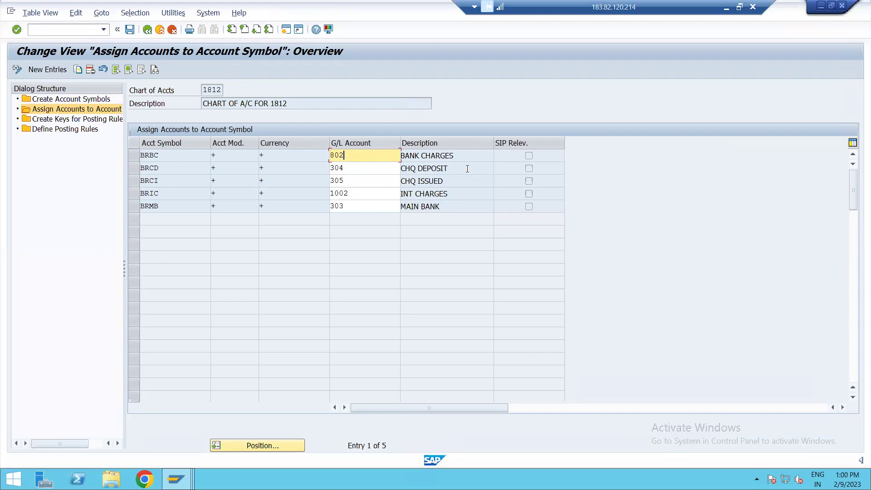
# Review the BRCD, BRCI and BRIC account assignments, checking BRIC against the bank interest account under OTHER REVENUE in the G/L display session.
pyautogui.click(348, 167)
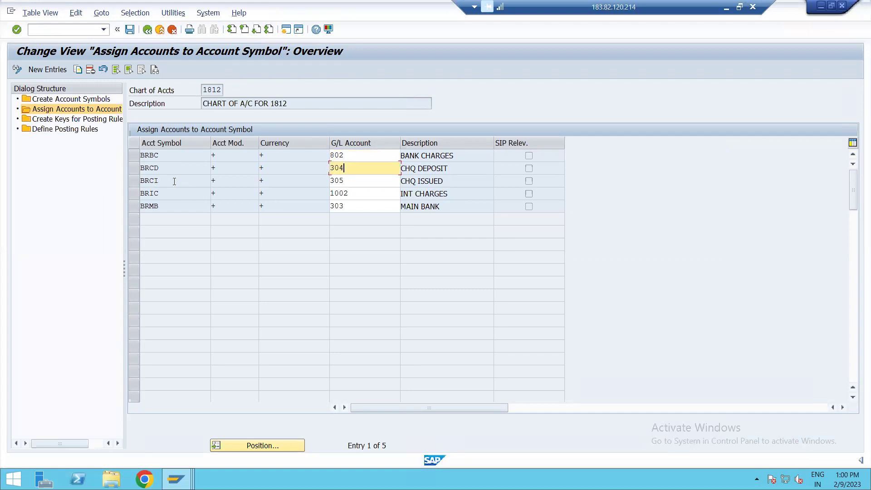
pyautogui.click(355, 183)
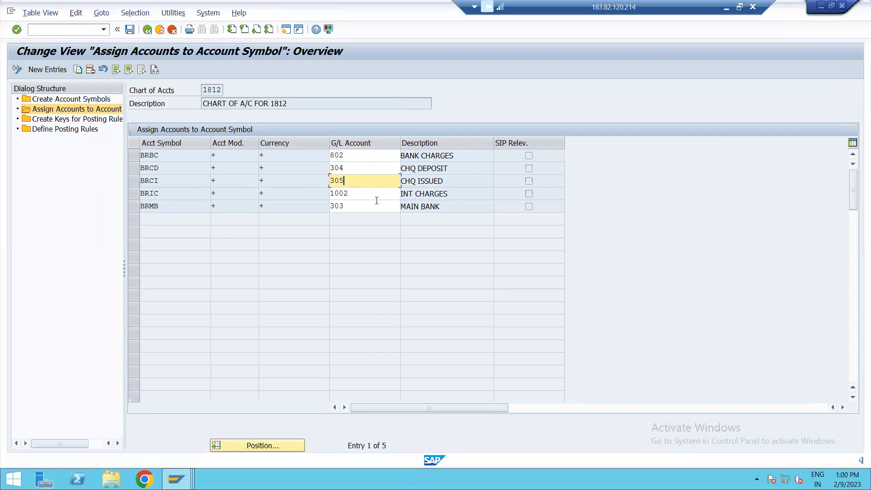
pyautogui.click(354, 194)
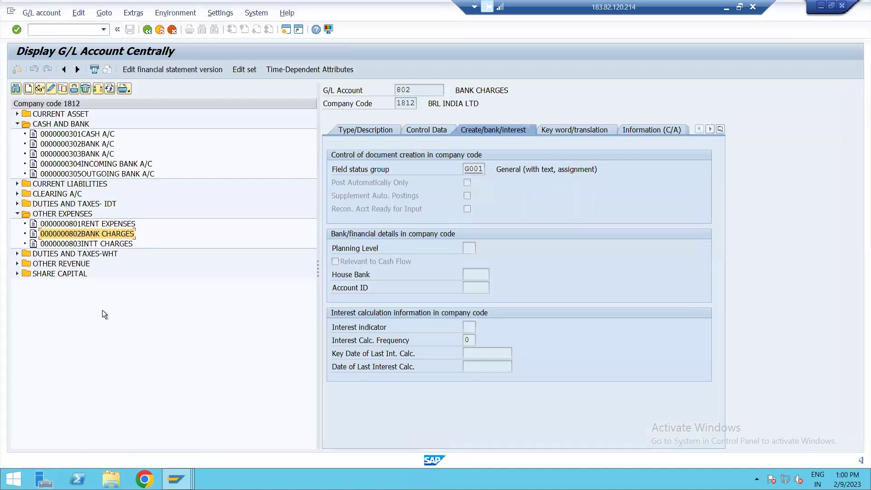
pyautogui.click(17, 263)
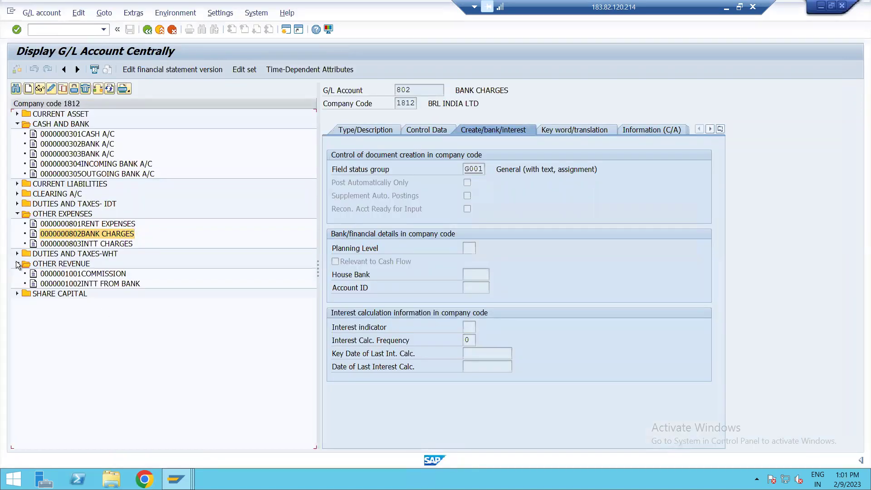
pyautogui.click(85, 283)
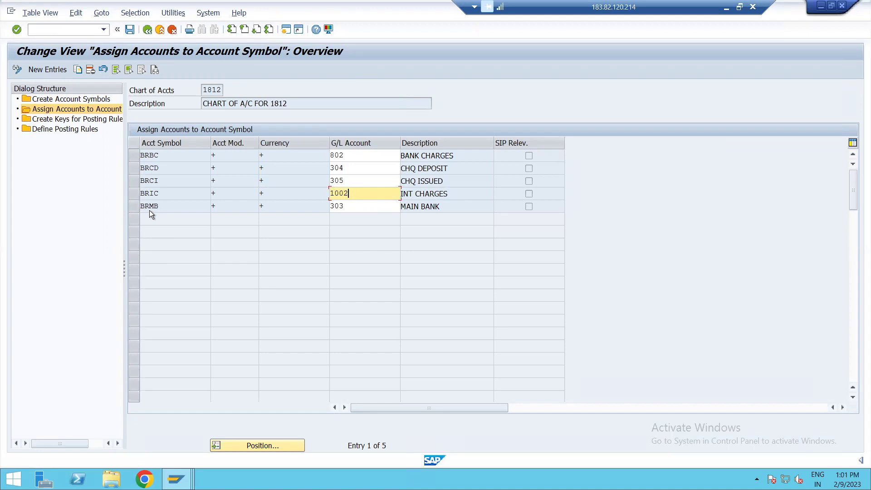
# Check the BRMB account assignment, and position the Create Keys for Posting Rules list at the entries starting with BR.
pyautogui.click(360, 207)
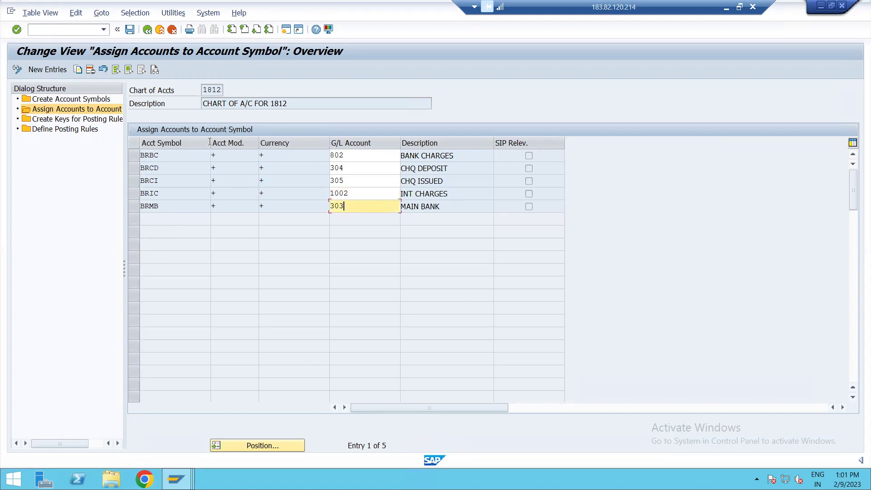
pyautogui.doubleClick(85, 119)
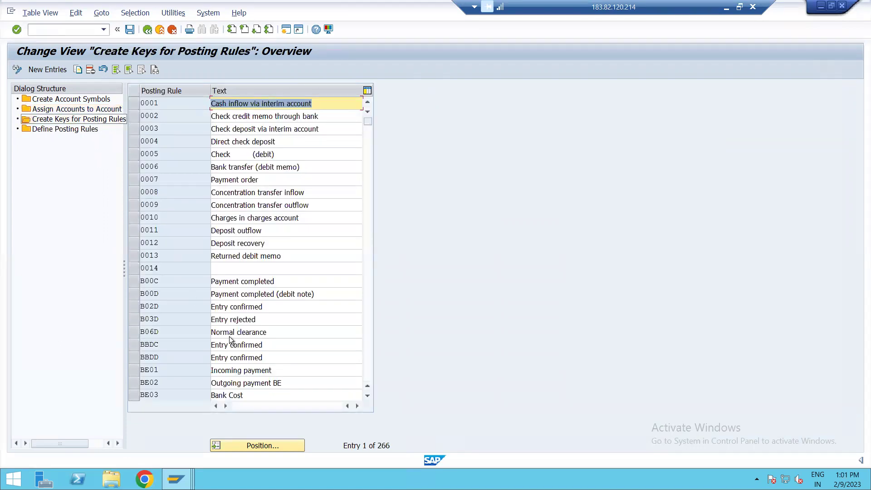
pyautogui.click(233, 450)
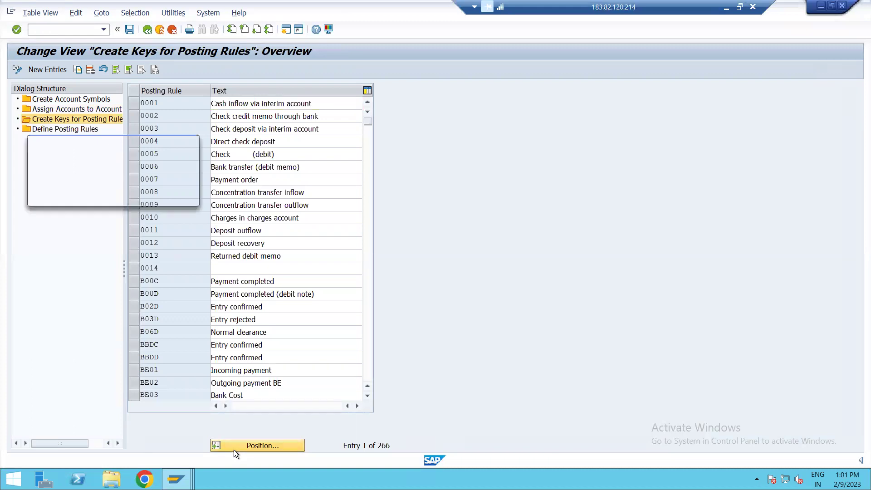
pyautogui.write('BR')
pyautogui.press('Return')
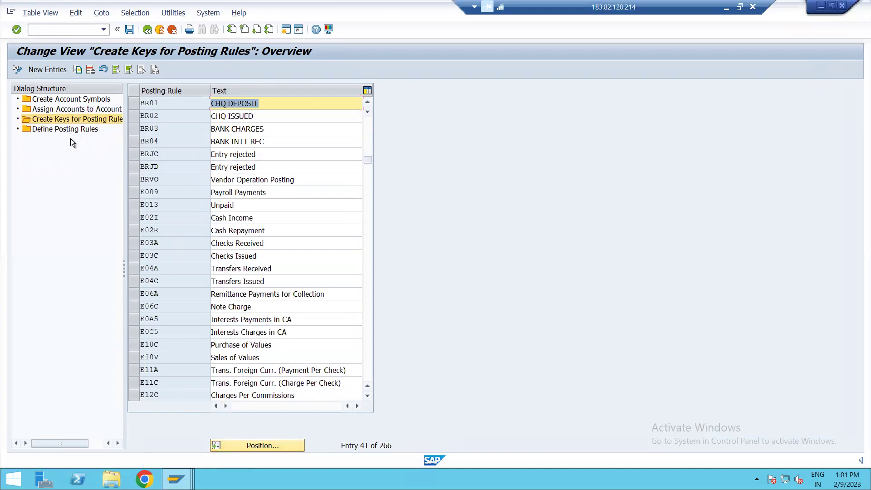
# Select the posting rule keys BR01, BR02, BR03 and BR04 for review.
pyautogui.click(130, 105)
pyautogui.click(132, 128)
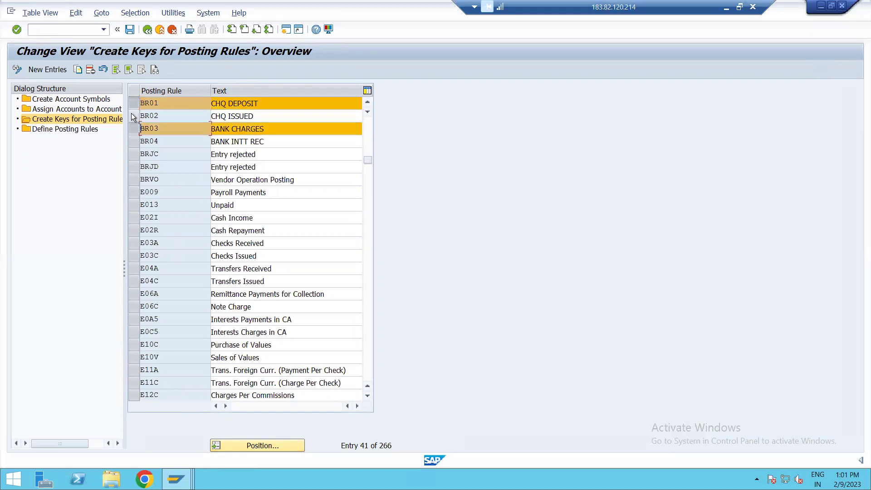
pyautogui.click(131, 116)
pyautogui.click(130, 141)
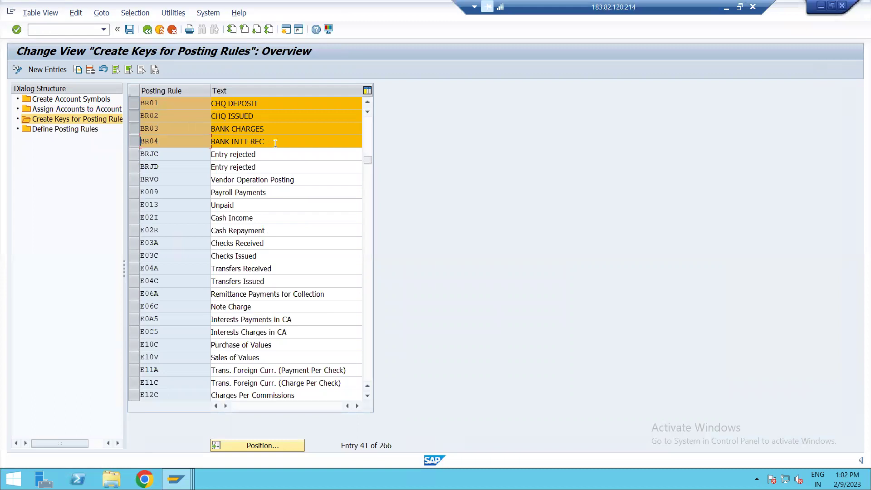
# Position the Define Posting Rules list at the entries starting with BR and open the details of posting rule BR01.
pyautogui.doubleClick(64, 129)
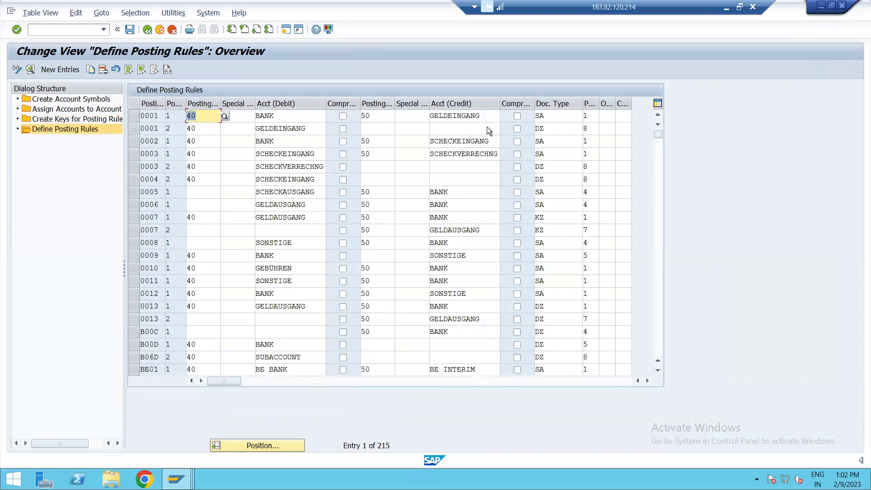
pyautogui.click(260, 447)
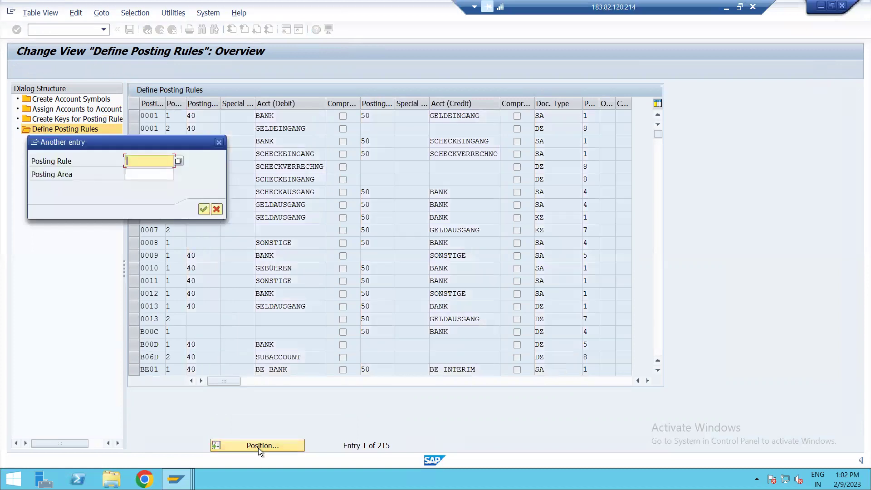
pyautogui.write('BR')
pyautogui.press('Return')
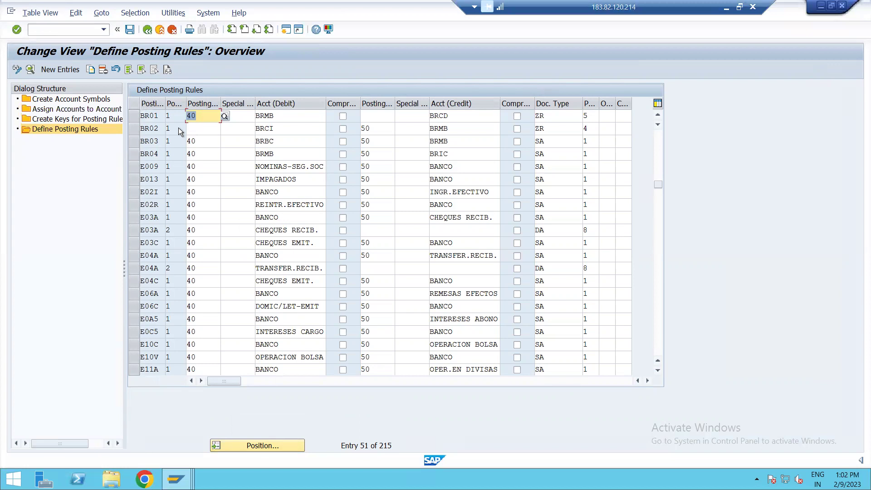
pyautogui.click(131, 115)
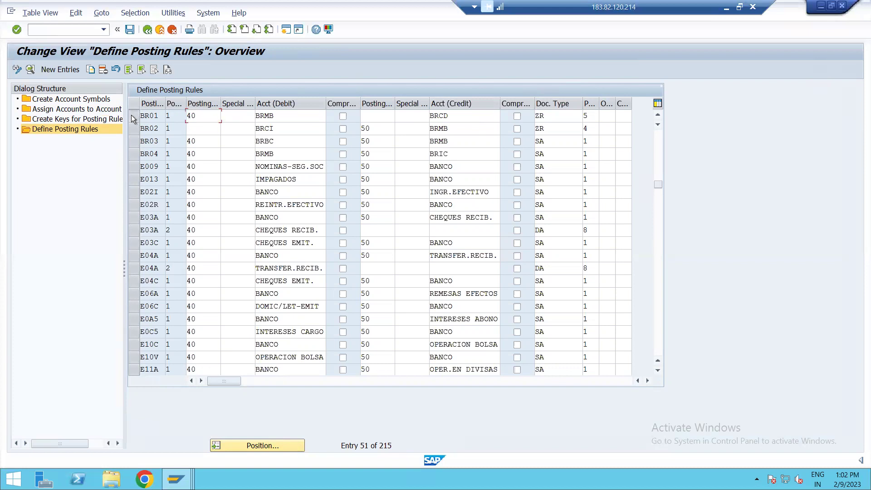
pyautogui.doubleClick(145, 116)
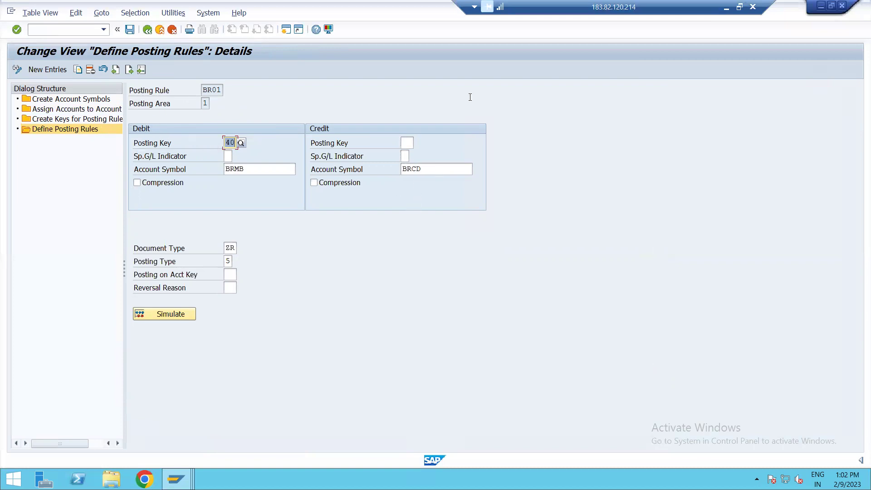
# Switch to PowerPoint and review the Journal Entries slide as a slide show, checking the transfer from the incoming bank to the main bank.
pyautogui.hotkey('alt', 'Tab')
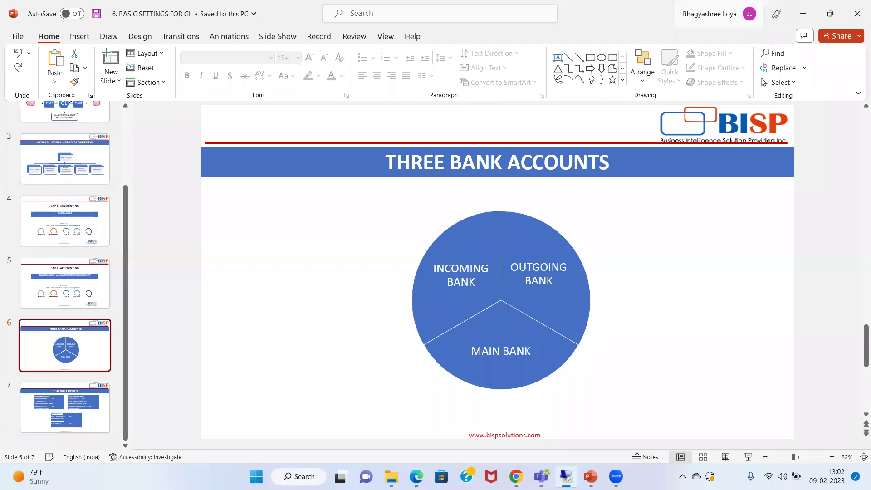
pyautogui.click(90, 409)
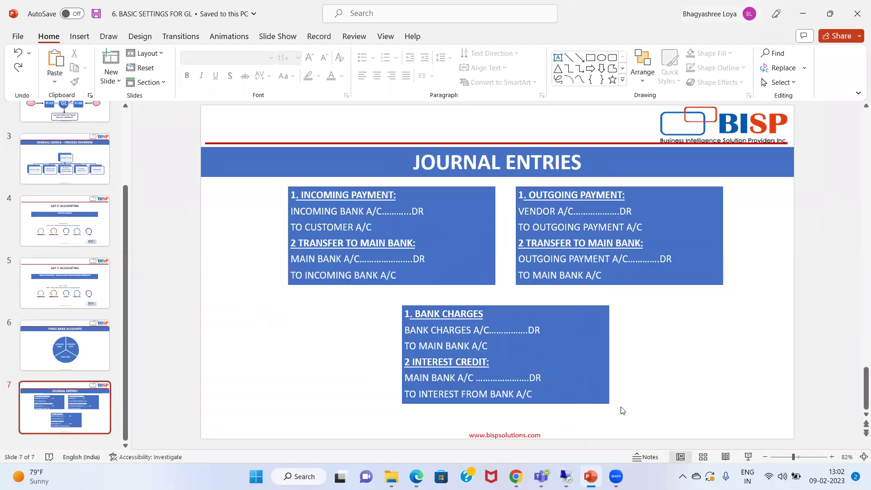
pyautogui.click(748, 457)
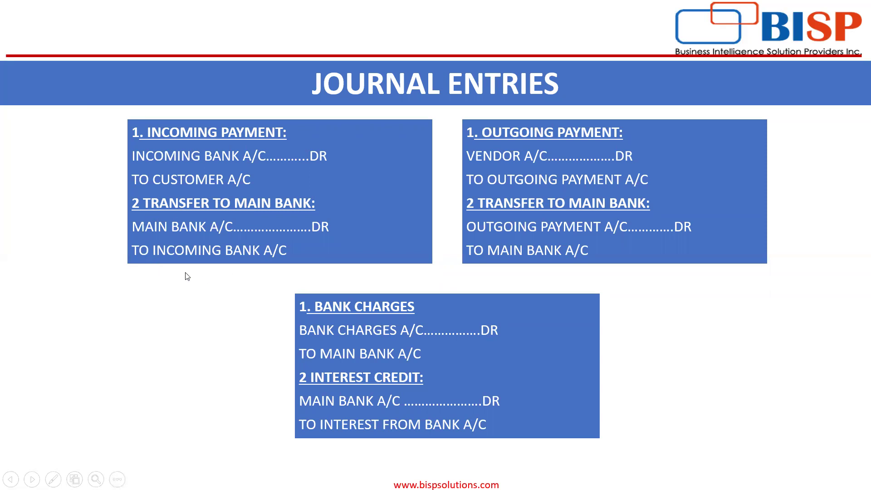
pyautogui.press('Escape')
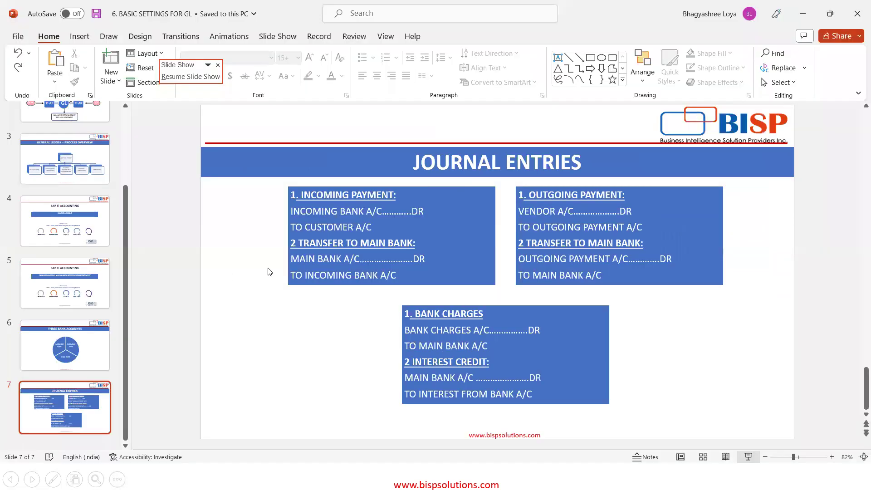
pyautogui.press('alt')
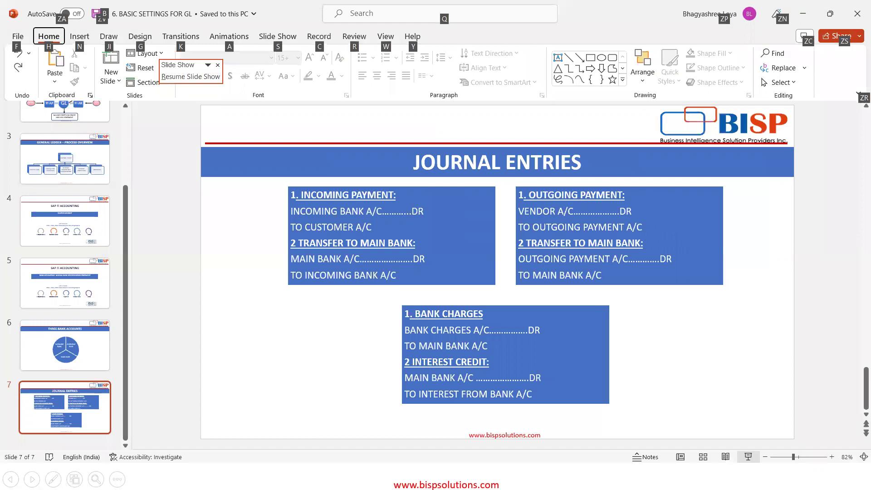
pyautogui.hotkey('alt', 'Tab')
pyautogui.press('Escape')
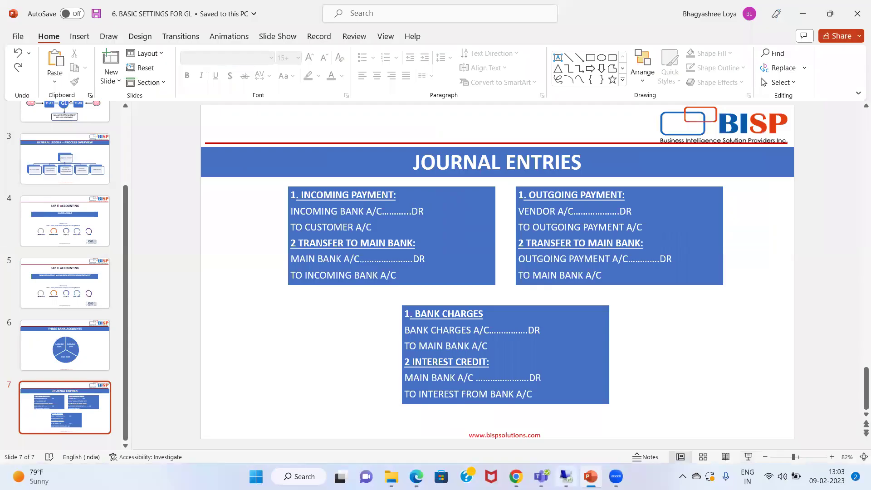
# Return to SAP and look up the posting area options for rule BR01, choosing 1 (Bank accounting).
pyautogui.click(566, 477)
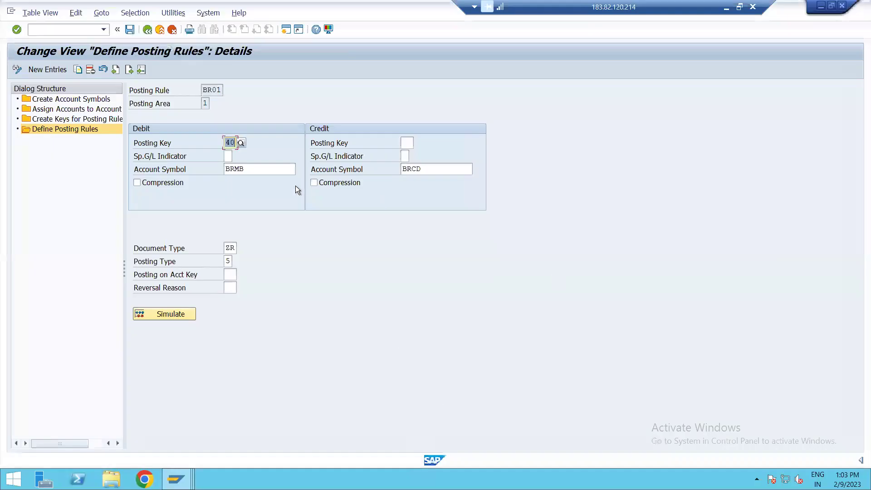
pyautogui.click(205, 103)
pyautogui.click(213, 104)
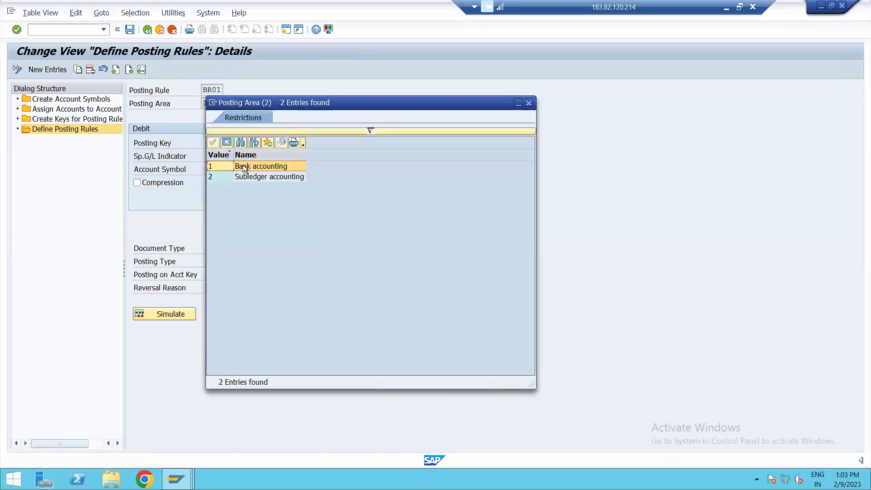
pyautogui.click(257, 164)
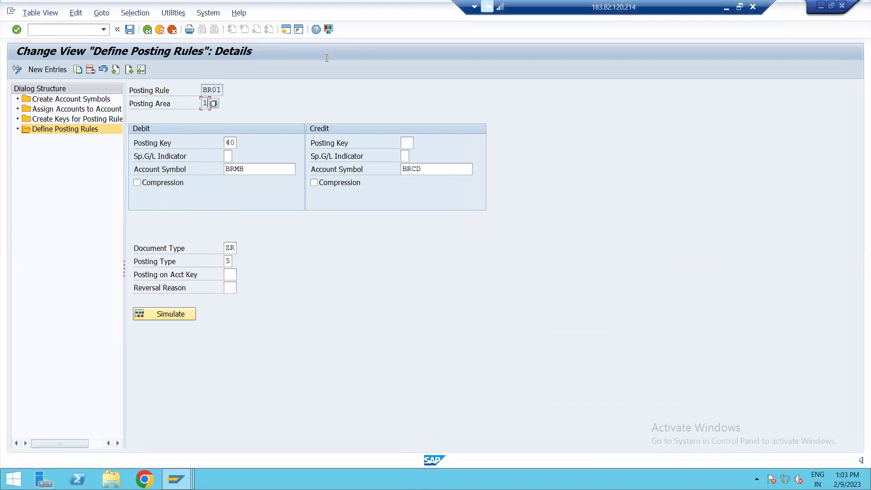
# Consult the Journal Entries slide in PowerPoint again and return to the BR01 posting rule in SAP.
pyautogui.click(726, 6)
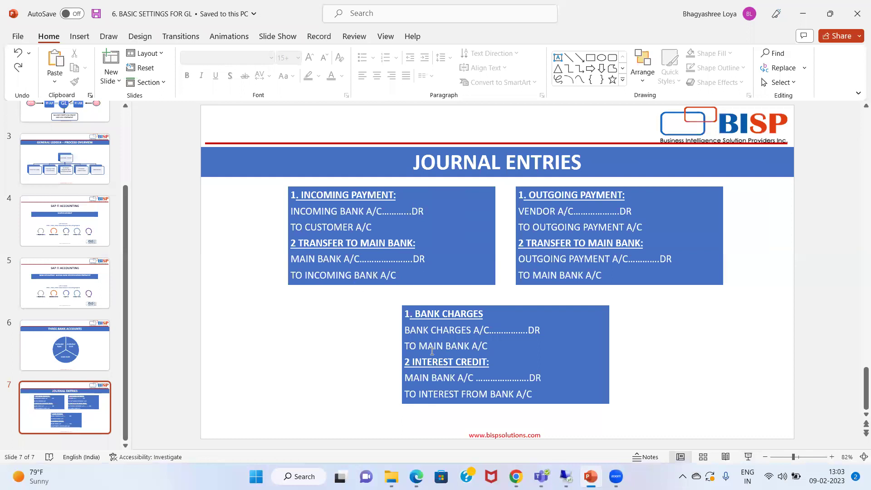
pyautogui.moveTo(615, 475)
pyautogui.click(566, 476)
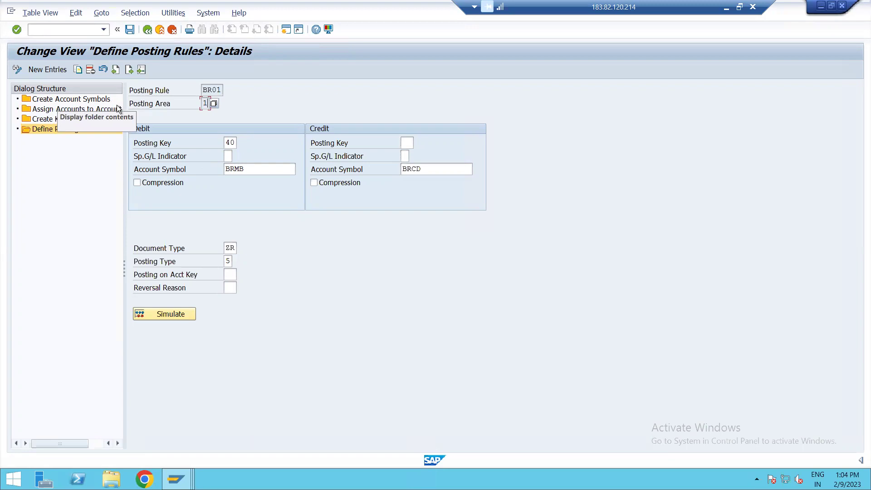
# Review the debit and credit account symbols and the document type of posting rule BR01.
pyautogui.click(252, 171)
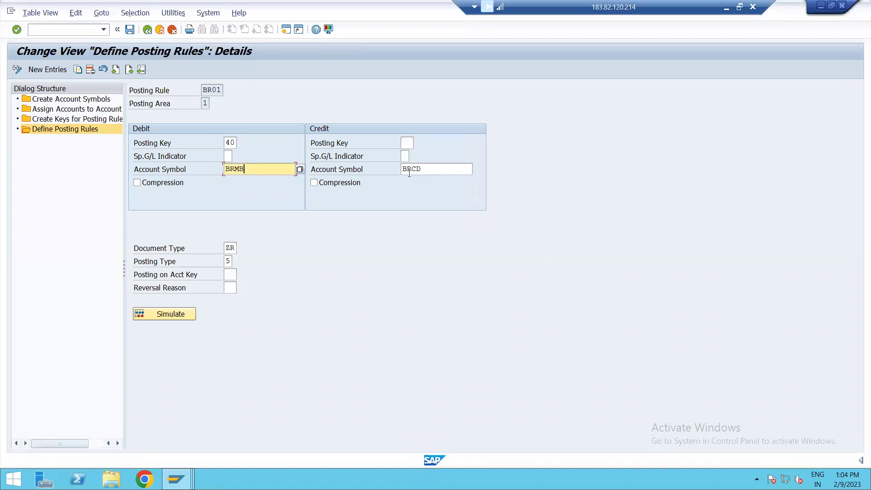
pyautogui.click(425, 170)
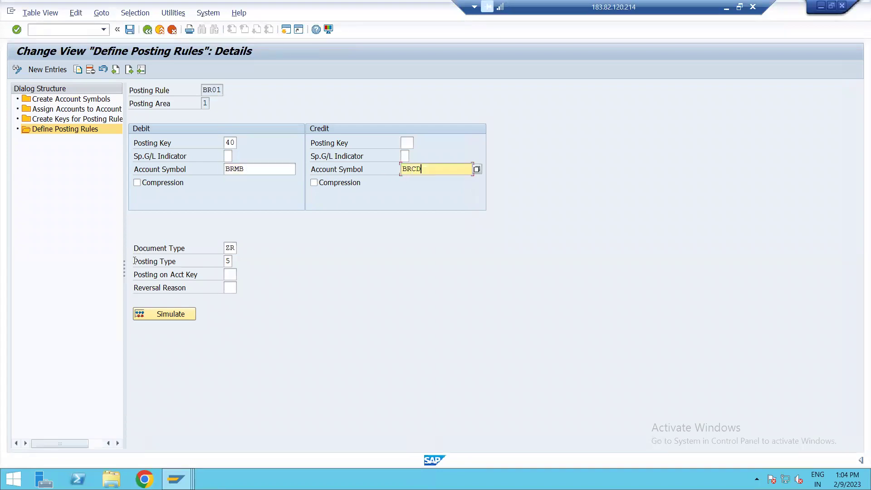
pyautogui.click(234, 245)
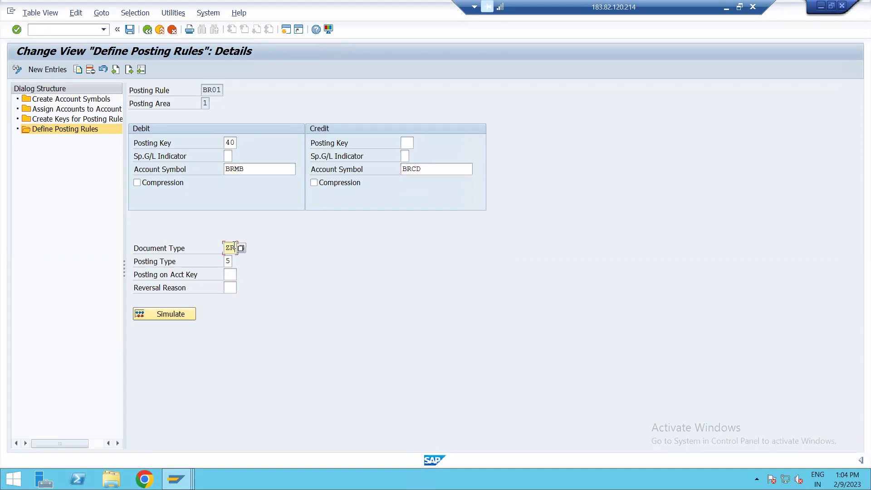
# Choose posting type 5 (Clear credit G/L act) for rule BR01, save it and return to the posting rules overview.
pyautogui.click(230, 262)
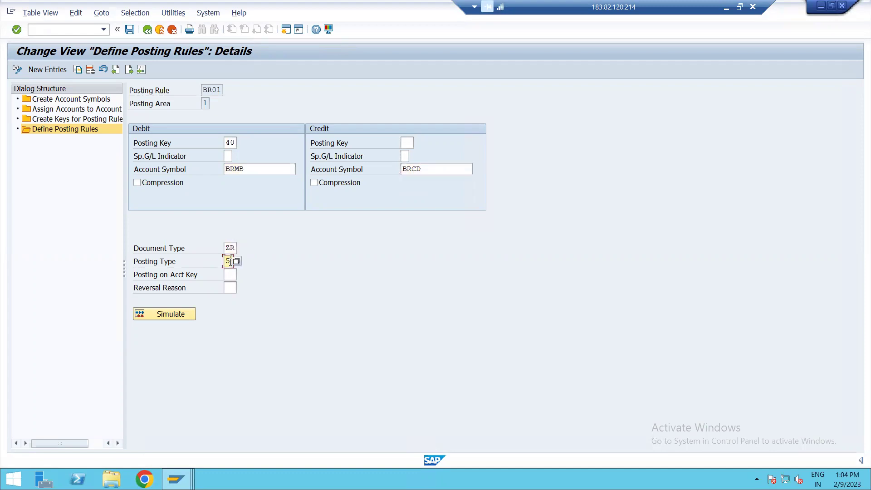
pyautogui.click(236, 262)
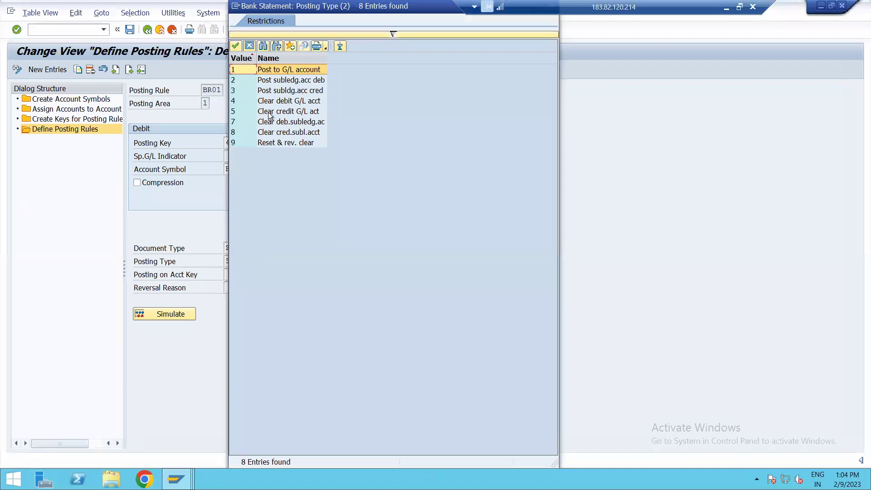
pyautogui.doubleClick(318, 112)
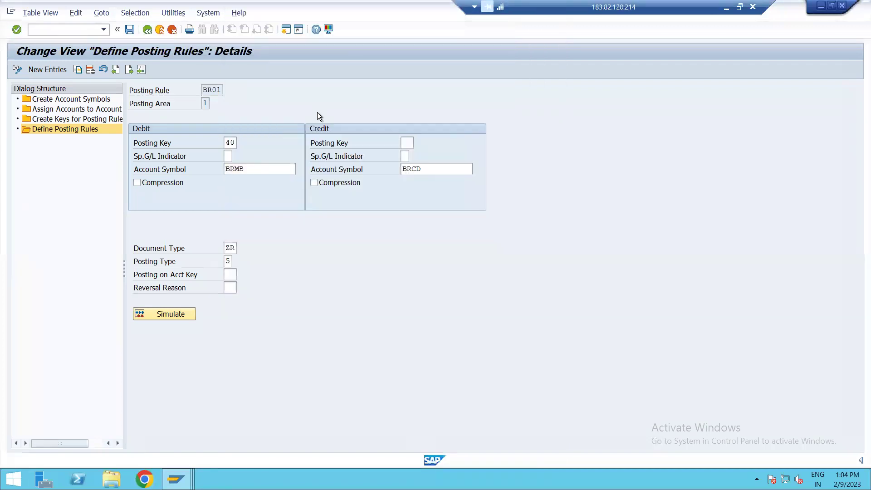
pyautogui.click(130, 30)
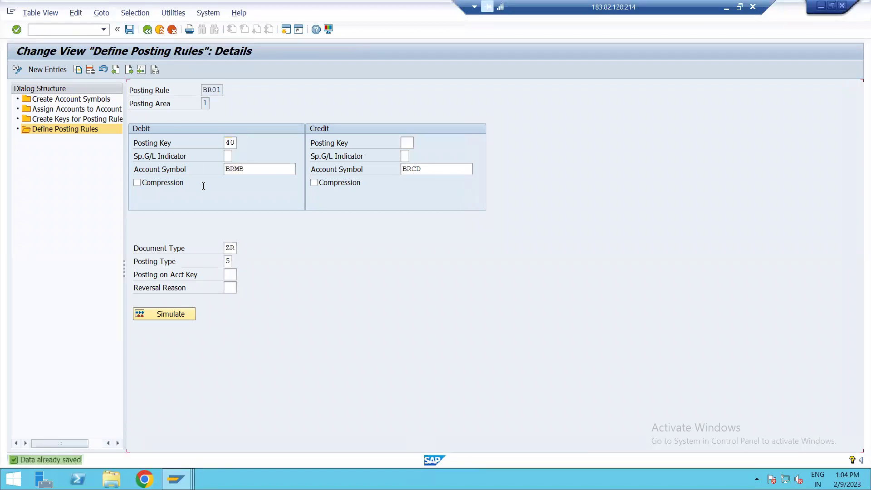
pyautogui.press('F3')
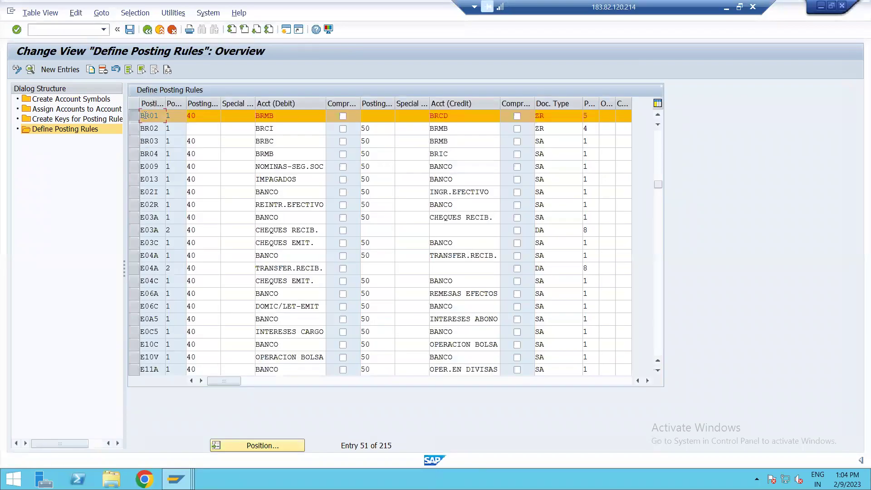
# Open the details of posting rule BR02 and review its debit and credit settings.
pyautogui.click(130, 117)
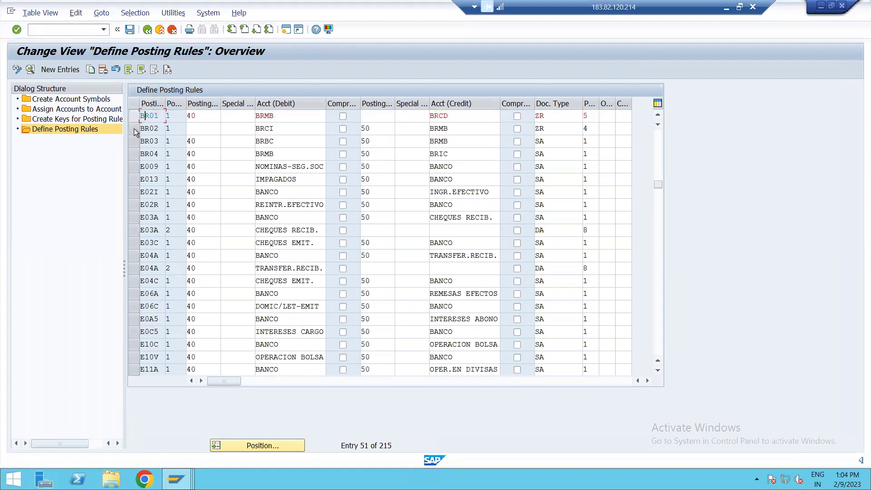
pyautogui.click(137, 130)
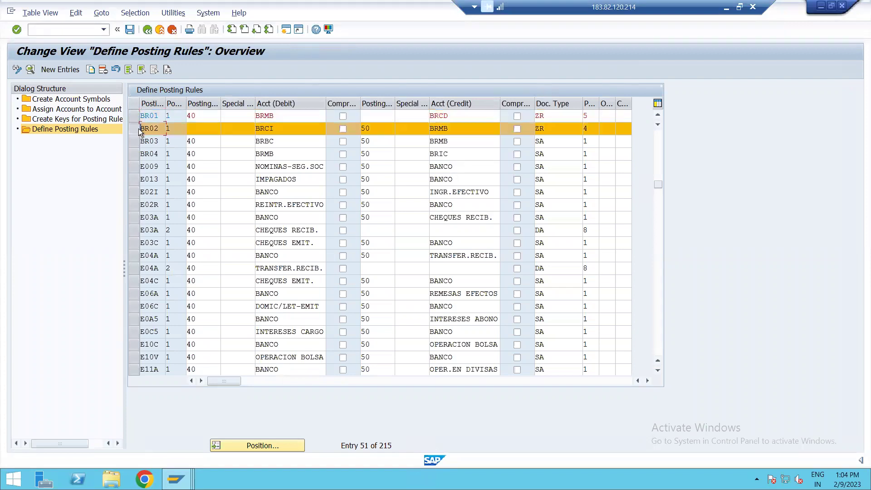
pyautogui.doubleClick(151, 128)
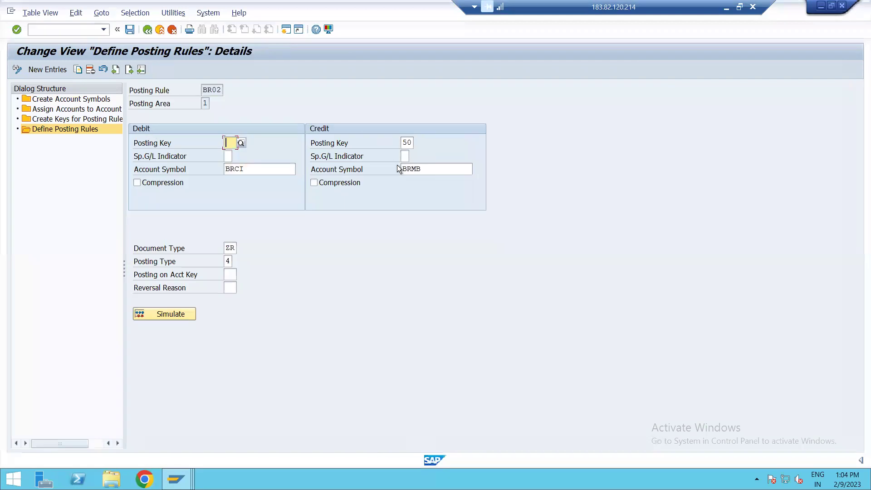
pyautogui.hotkey('alt', 'Tab')
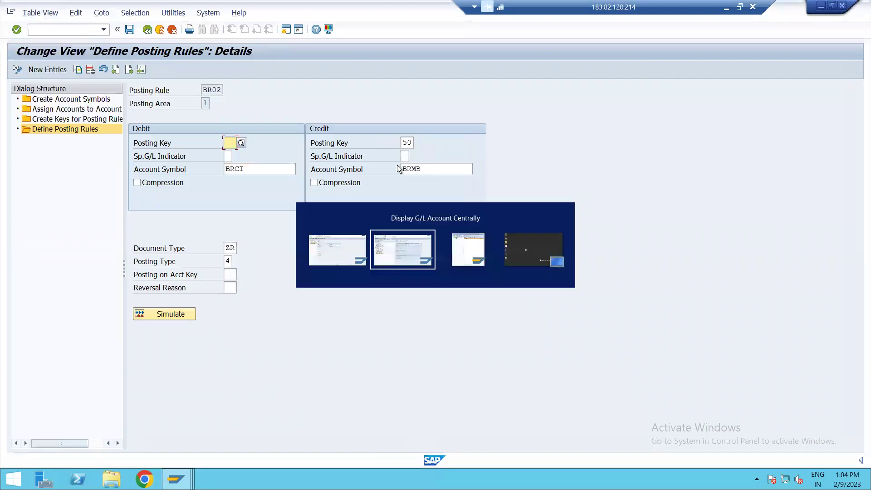
pyautogui.hotkey('alt', 'Tab')
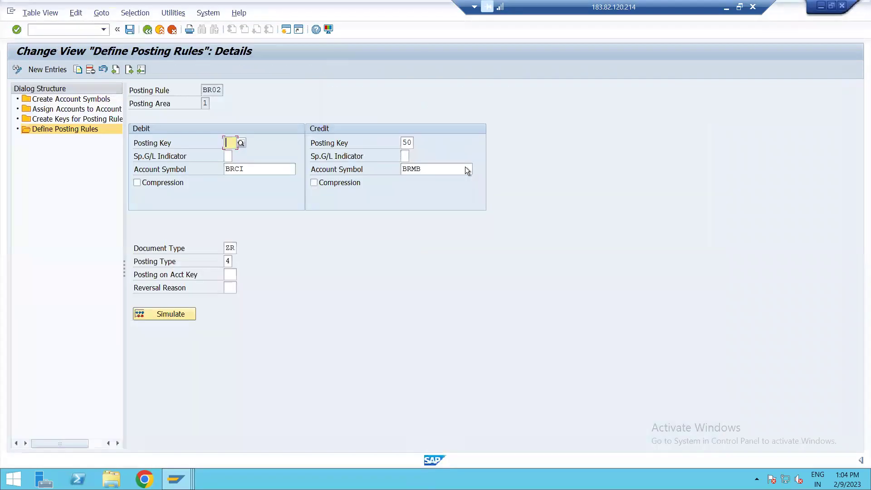
# Consult the Journal Entries slide in PowerPoint, then review the posting type options of rule BR02 in SAP and return to the overview.
pyautogui.click(755, 6)
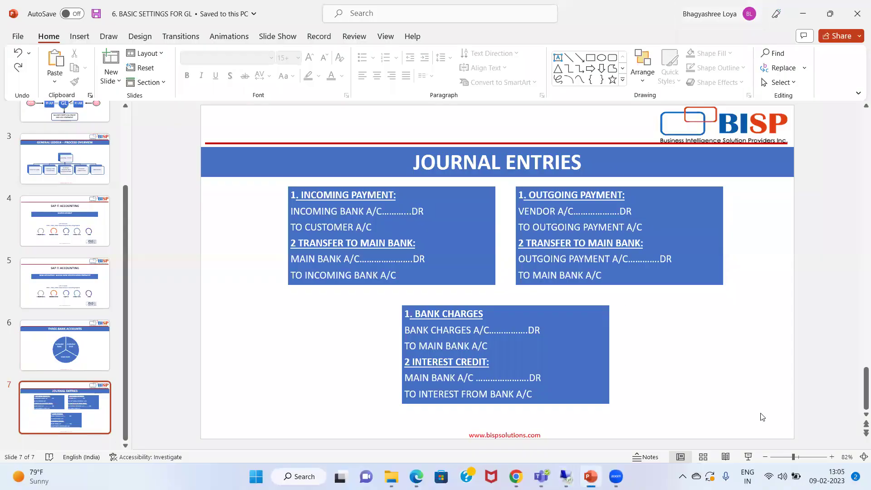
pyautogui.click(748, 457)
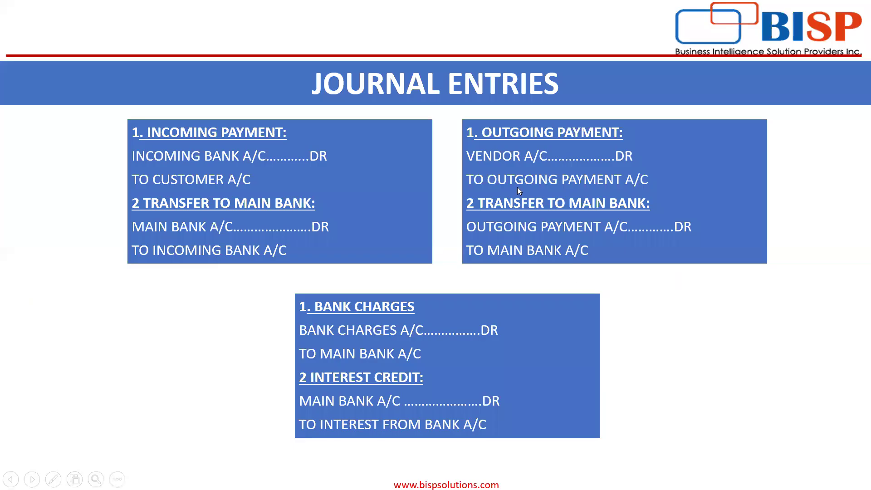
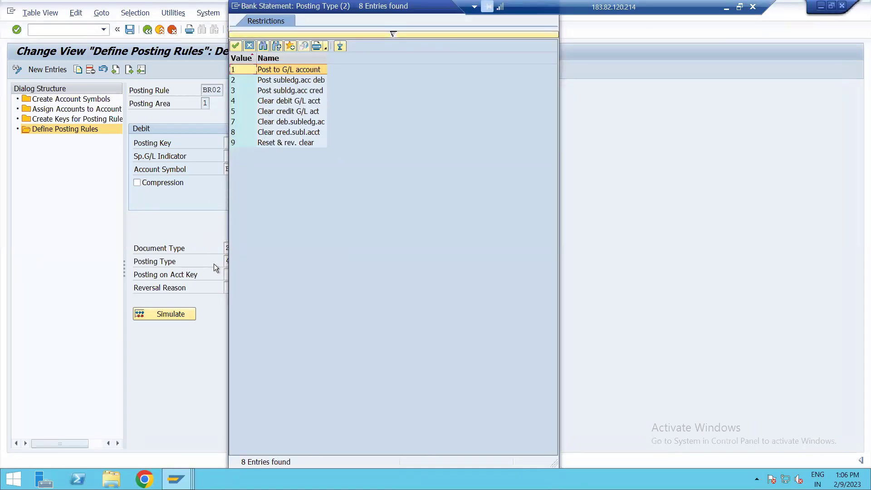
pyautogui.press('Escape')
pyautogui.press('F3')
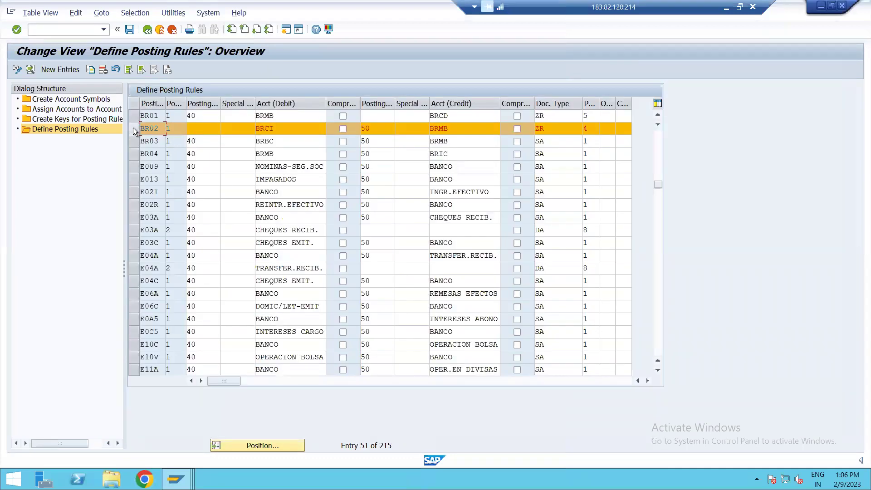
# Open posting rule BR03, review its debit account symbol and the posting type options, and return to the posting rules overview.
pyautogui.click(133, 129)
pyautogui.click(133, 140)
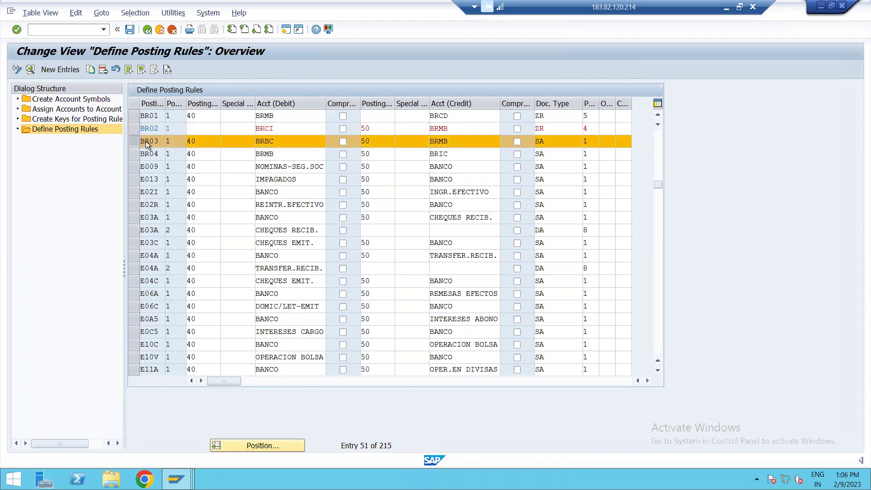
pyautogui.doubleClick(146, 141)
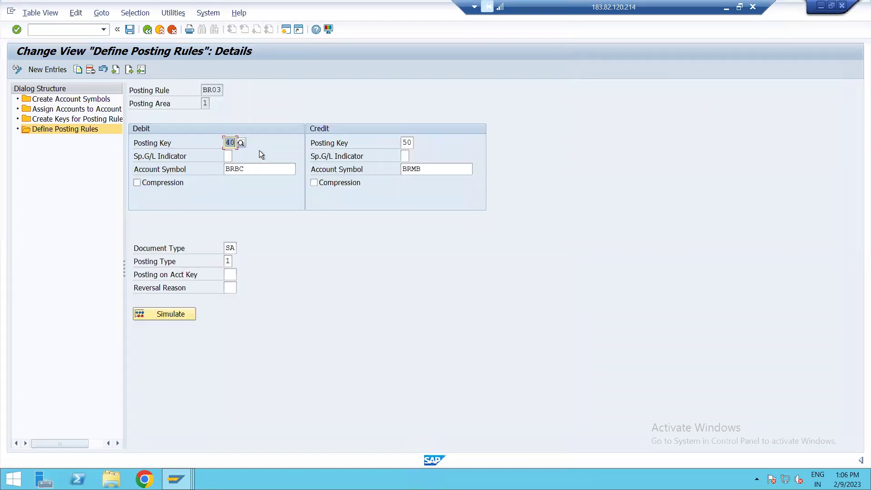
pyautogui.click(244, 169)
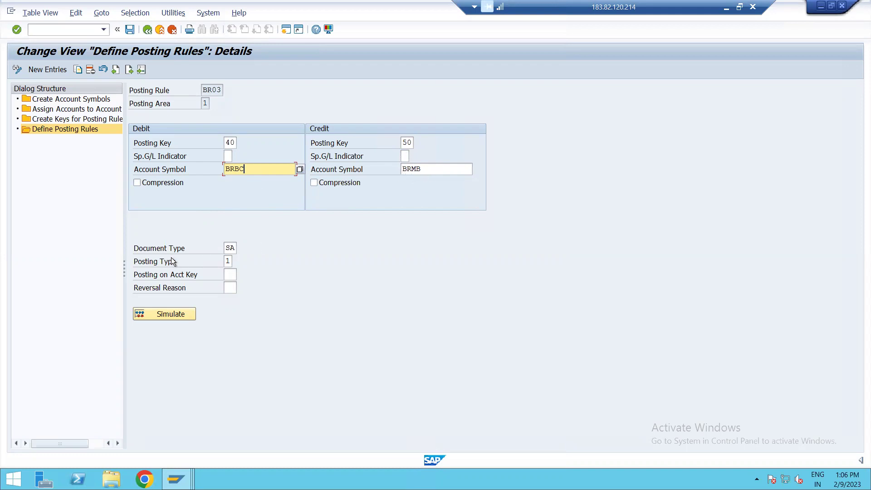
pyautogui.click(228, 261)
pyautogui.click(236, 262)
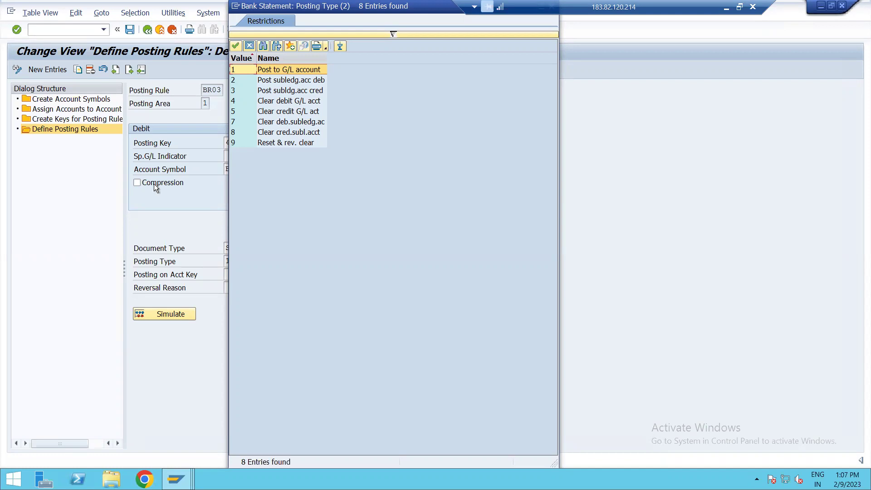
pyautogui.press('Return')
pyautogui.press('F3')
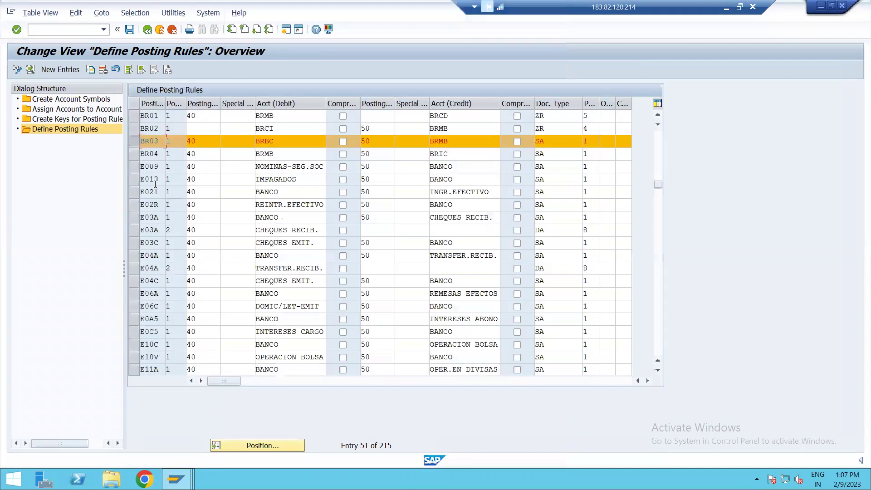
# Open the details of posting rule BR04 and review its document type and posting type.
pyautogui.click(135, 142)
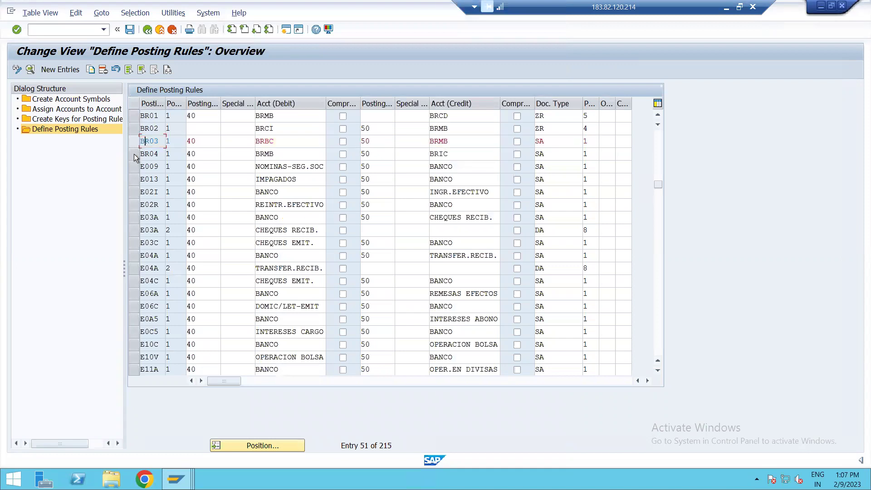
pyautogui.click(134, 154)
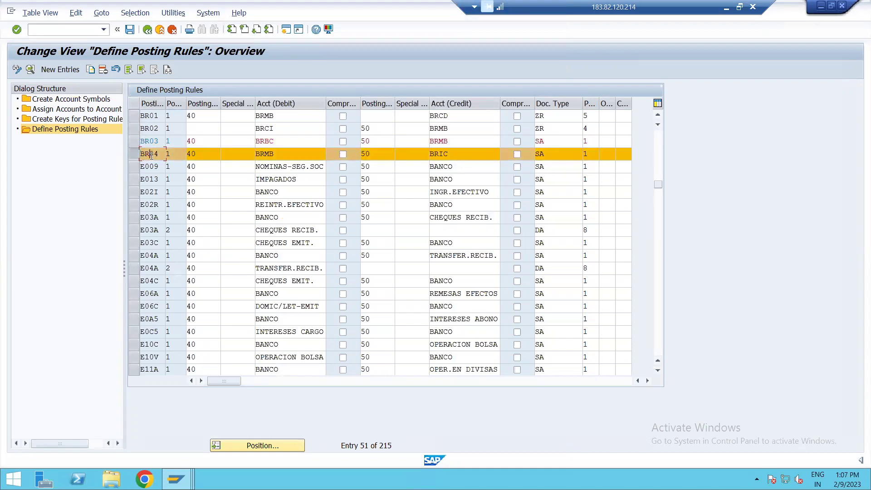
pyautogui.doubleClick(151, 155)
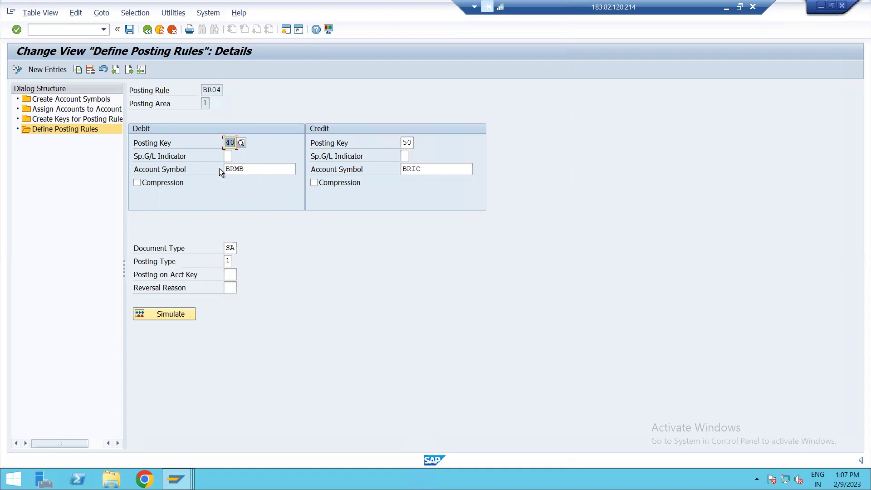
pyautogui.click(231, 251)
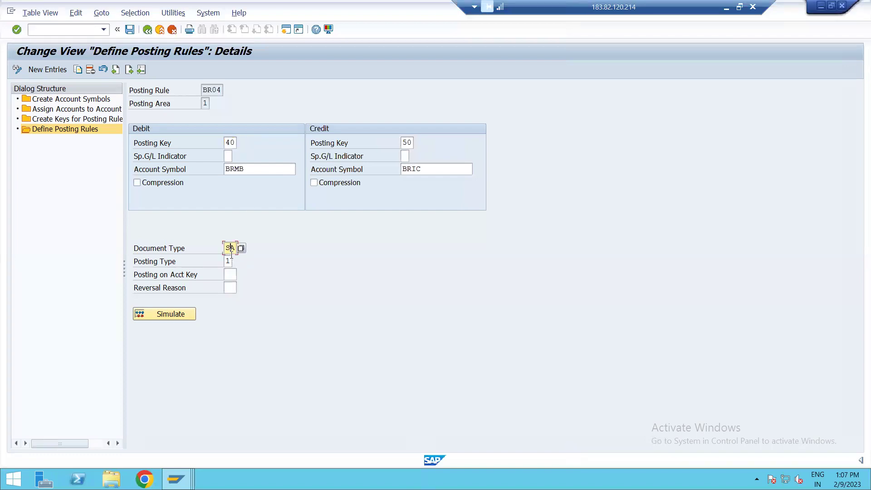
pyautogui.click(230, 261)
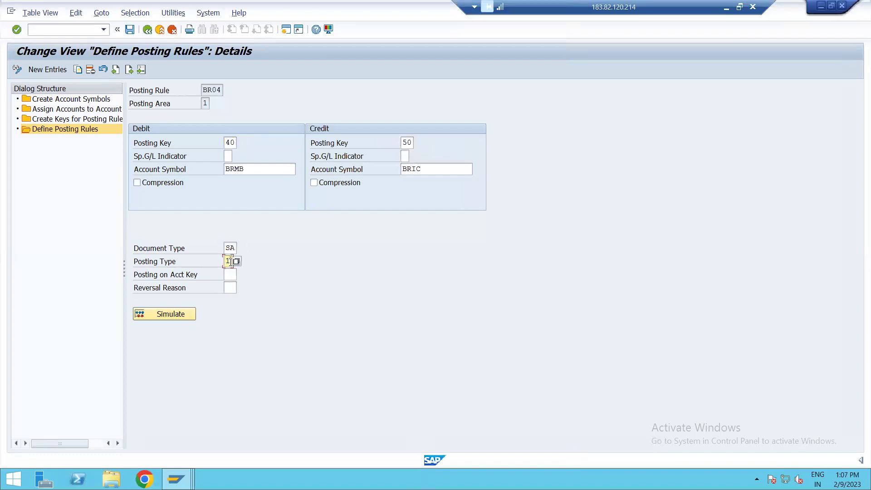
# Choose posting type 1 (Post to G/L account) for rule BR04, save it and return to the implementation guide.
pyautogui.click(236, 262)
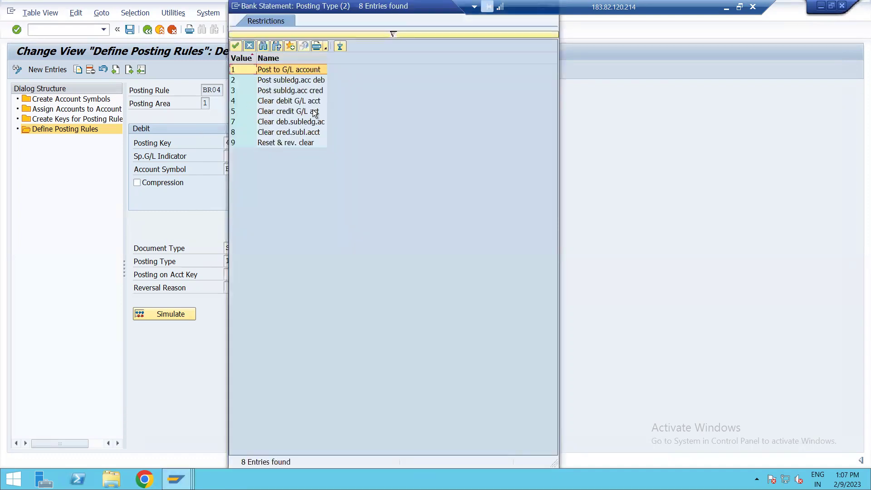
pyautogui.click(328, 69)
pyautogui.click(128, 28)
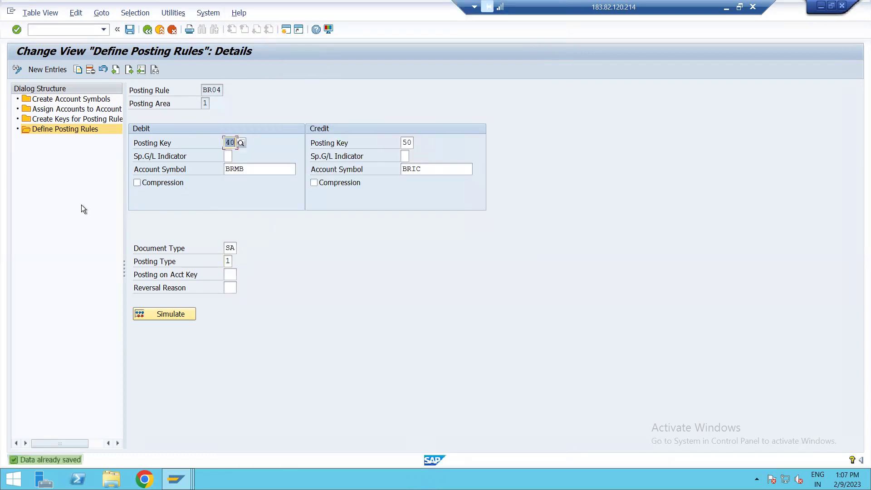
pyautogui.press('F3')
pyautogui.press('F3')
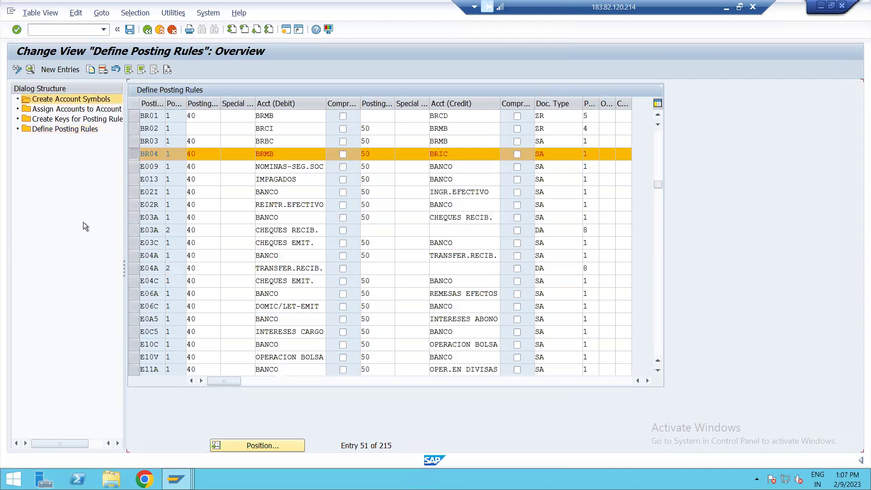
pyautogui.press('F3')
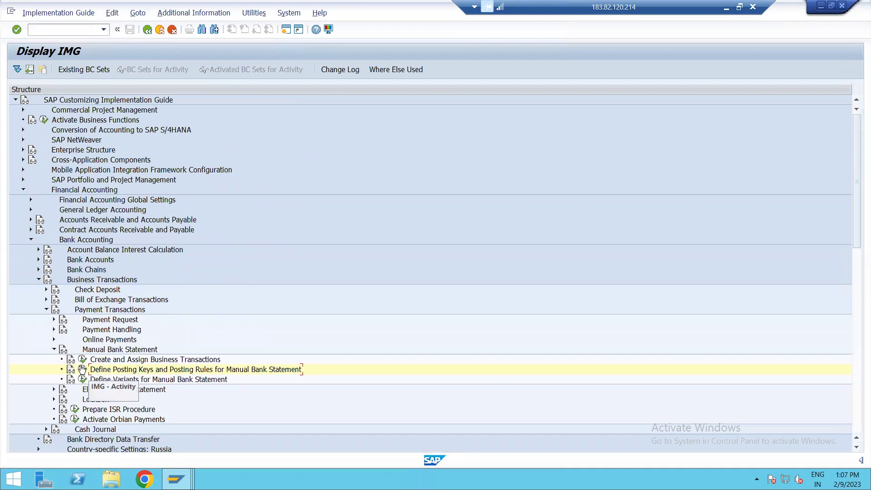
# Open Create and Assign Business Transactions for the manual bank statement and position the list at transaction BR.
pyautogui.click(82, 360)
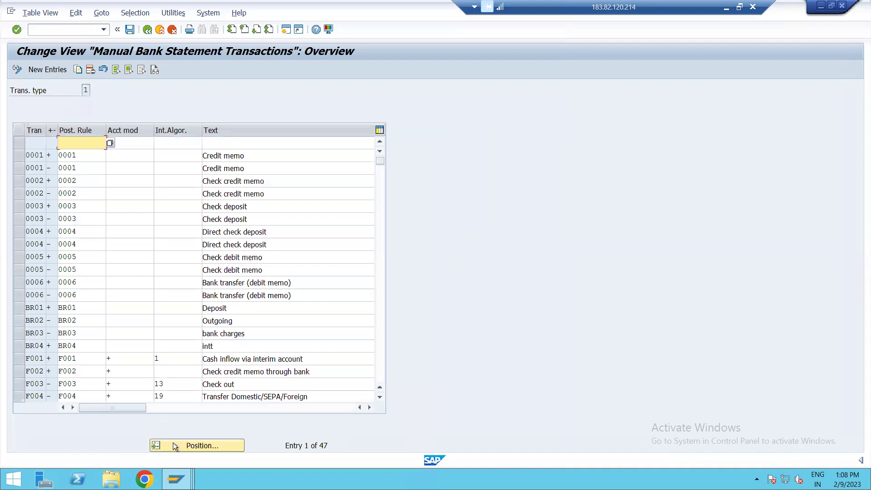
pyautogui.click(176, 450)
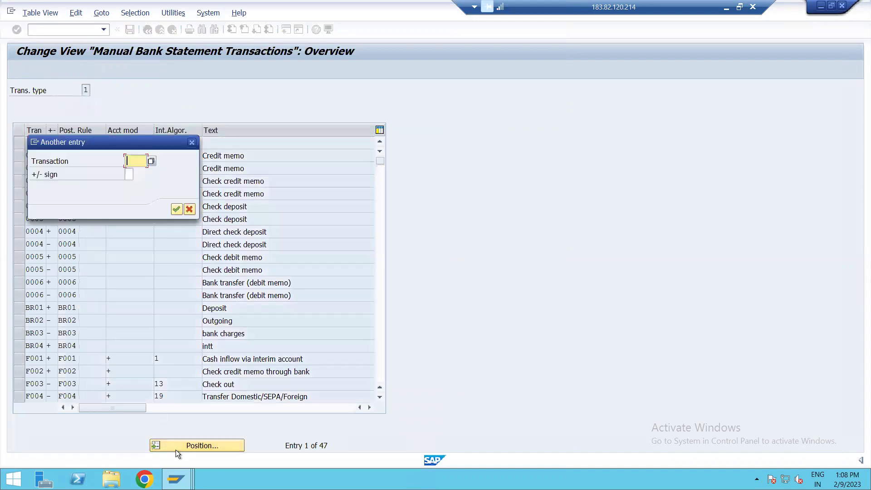
pyautogui.write('BR')
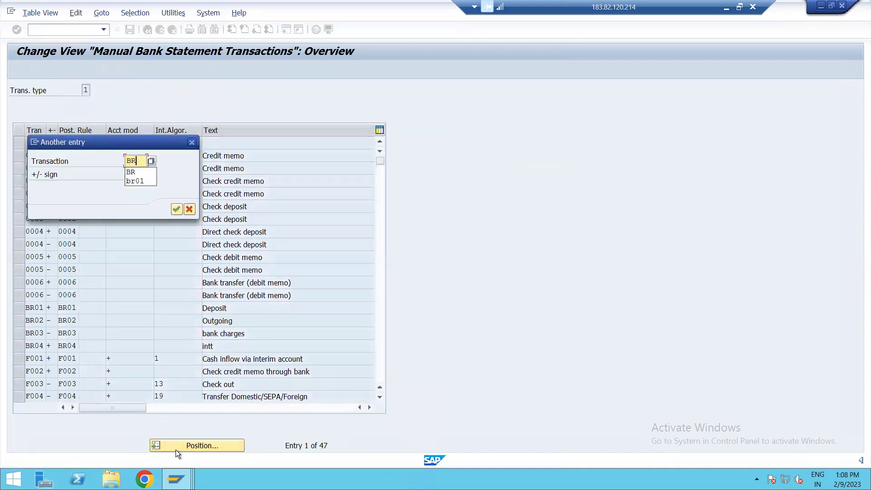
pyautogui.press('Return')
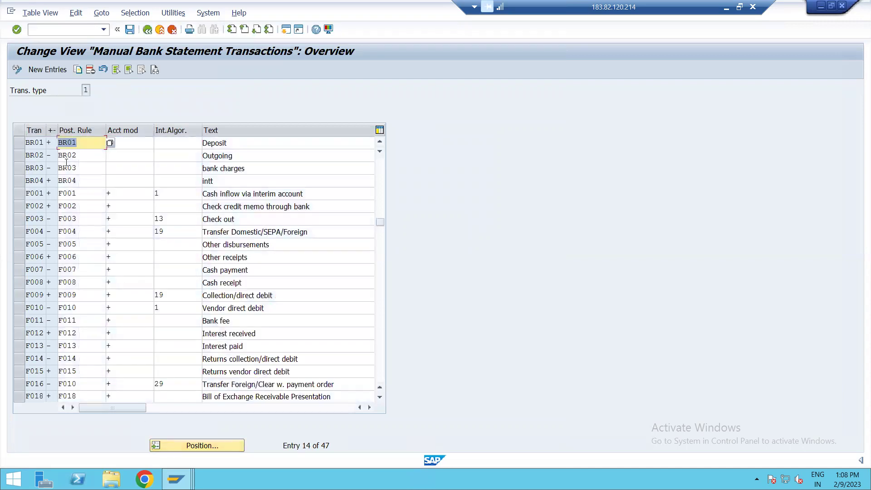
# Select the entries of transactions BR01, BR02, BR03 and BR04 for review.
pyautogui.click(19, 143)
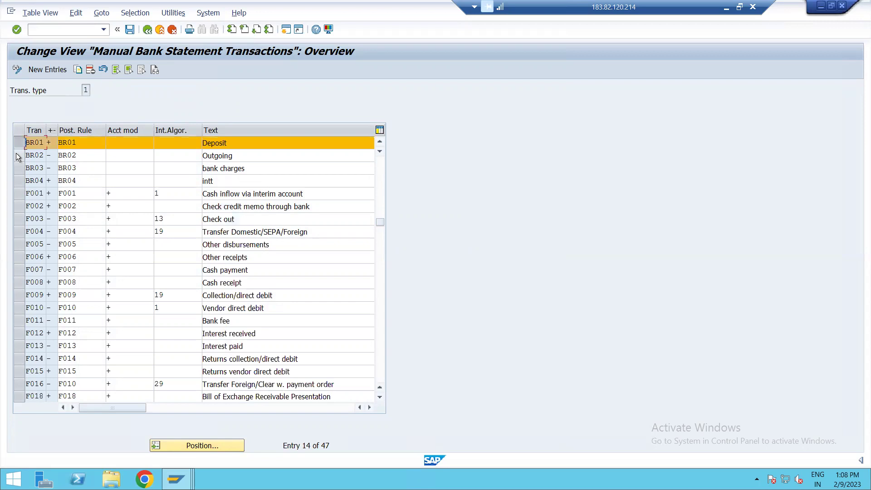
pyautogui.click(18, 156)
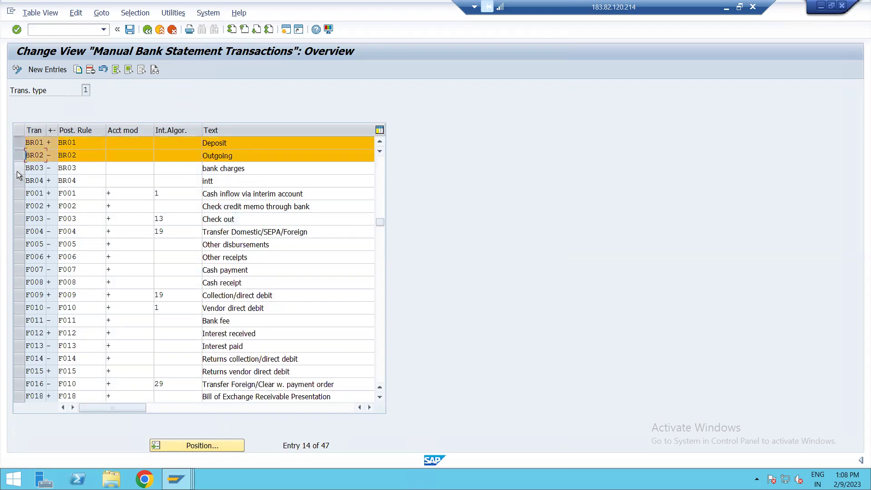
pyautogui.click(17, 169)
pyautogui.click(17, 183)
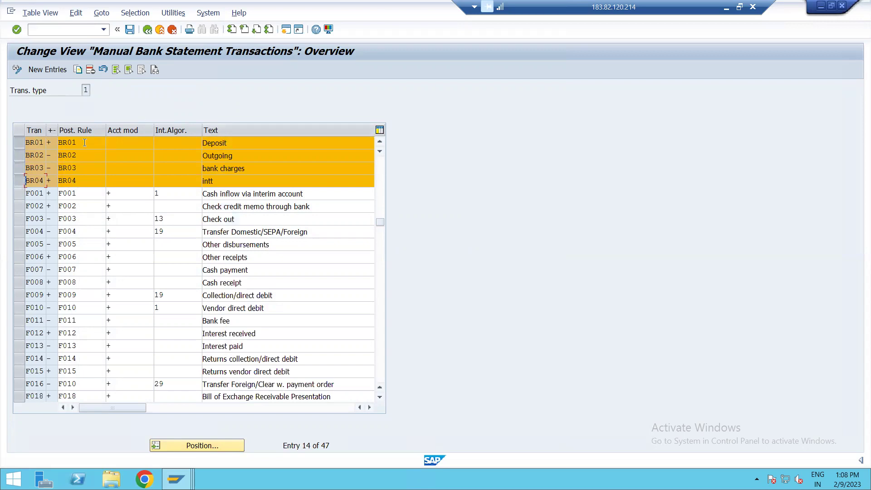
# Look up the available posting rules for transaction BR01 and choose rule BR01 (CHQ DEPOSIT).
pyautogui.click(102, 142)
pyautogui.click(110, 143)
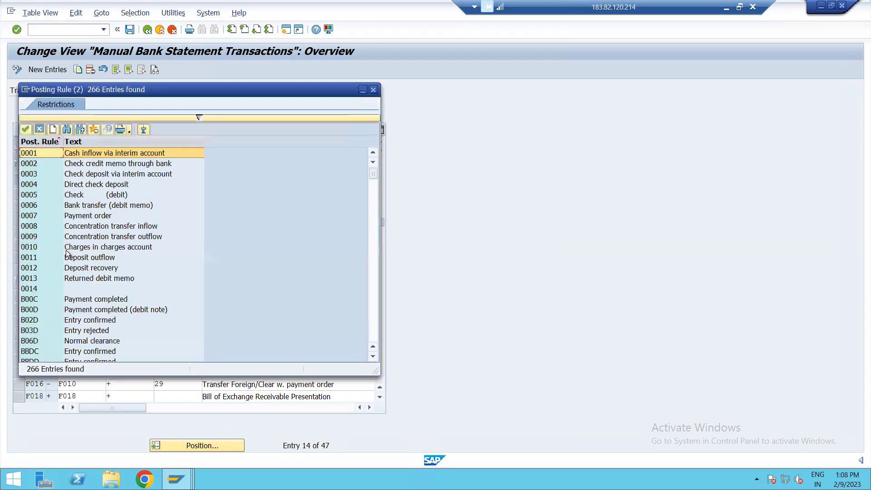
pyautogui.press('Down')
pyautogui.press('Down')
pyautogui.press('Down')
pyautogui.press('Down')
pyautogui.press('Down')
pyautogui.press('Down')
pyautogui.press('Down')
pyautogui.press('Down')
pyautogui.press('Down')
pyautogui.press('Down')
pyautogui.press('Down')
pyautogui.press('Down')
pyautogui.press('Down')
pyautogui.press('Down')
pyautogui.press('Down')
pyautogui.press('Down')
pyautogui.press('Down')
pyautogui.press('Down')
pyautogui.press('Down')
pyautogui.press('Down')
pyautogui.press('Down')
pyautogui.press('Down')
pyautogui.press('Down')
pyautogui.press('Down')
pyautogui.press('Down')
pyautogui.press('Down')
pyautogui.press('Down')
pyautogui.press('Down')
pyautogui.press('Down')
pyautogui.press('Down')
pyautogui.press('Down')
pyautogui.press('Down')
pyautogui.press('Down')
pyautogui.press('Down')
pyautogui.press('Down')
pyautogui.press('Down')
pyautogui.press('Down')
pyautogui.press('Down')
pyautogui.press('Down')
pyautogui.press('Down')
pyautogui.press('Up')
pyautogui.press('Up')
pyautogui.press('Up')
pyautogui.press('Up')
pyautogui.press('Up')
pyautogui.press('Up')
pyautogui.press('Down')
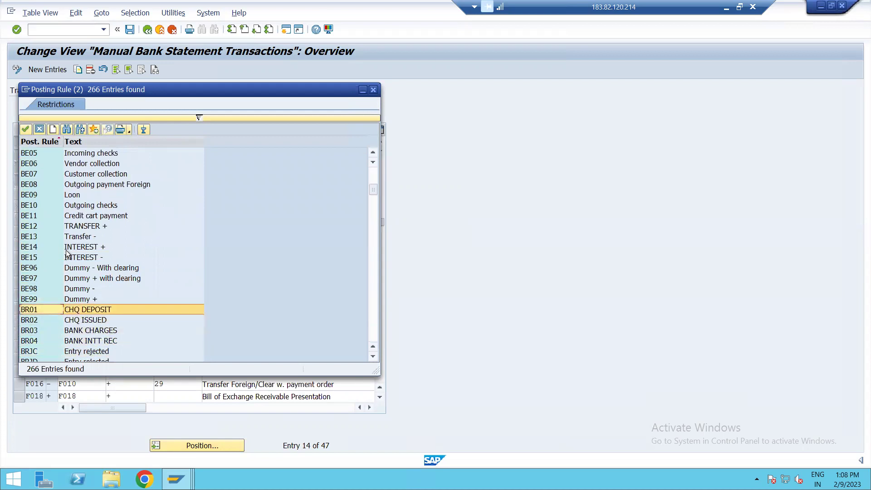
pyautogui.press('Return')
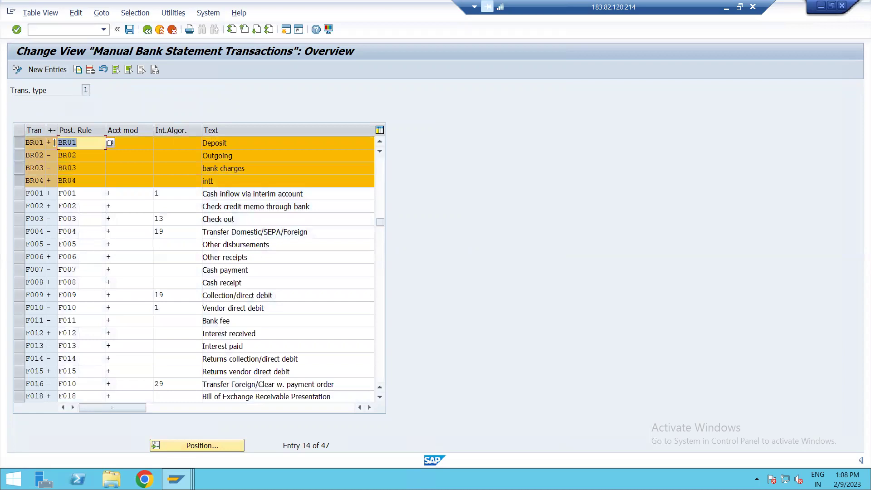
# Review the sign and posting rule assigned to transactions BR01 to BR04 and return to the implementation guide.
pyautogui.click(54, 142)
pyautogui.click(85, 156)
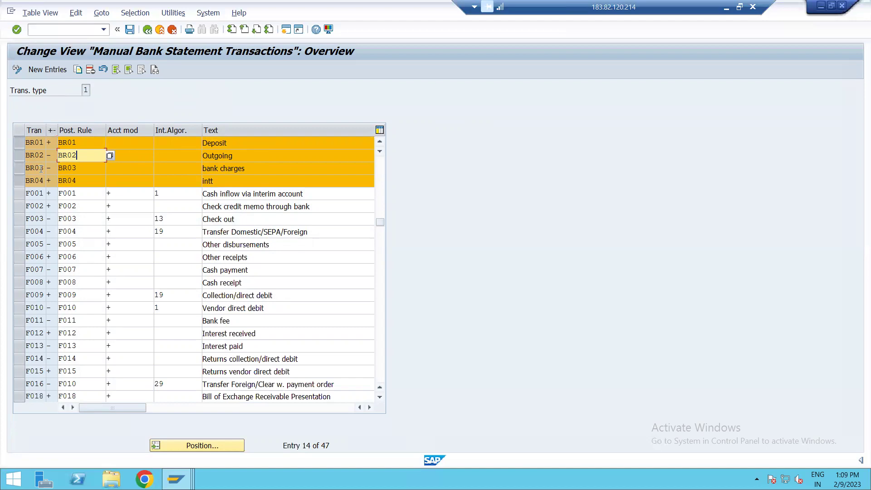
pyautogui.click(80, 166)
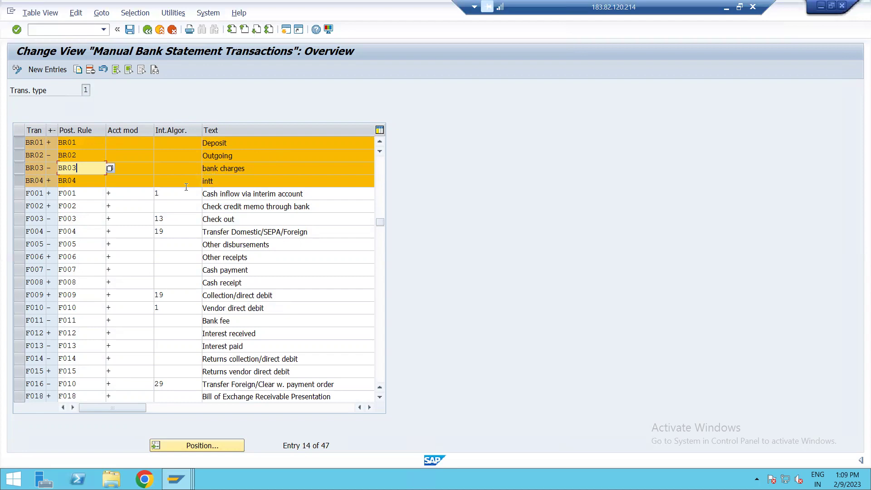
pyautogui.click(80, 180)
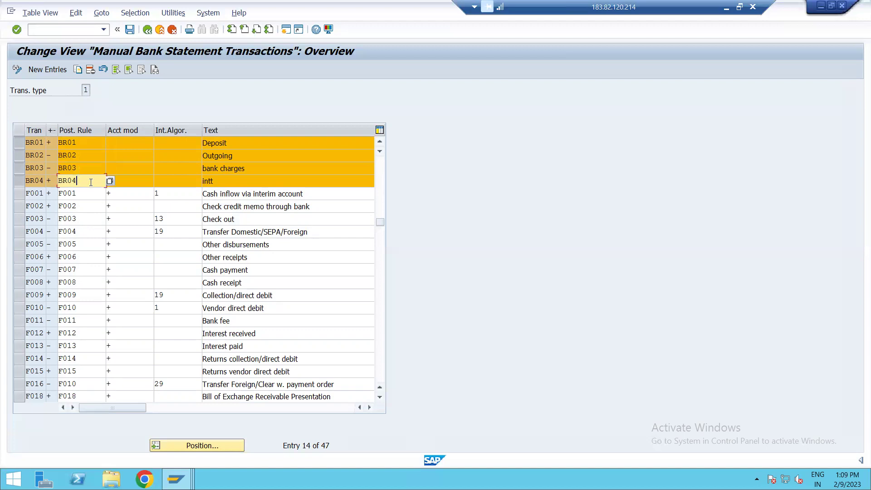
pyautogui.press('F3')
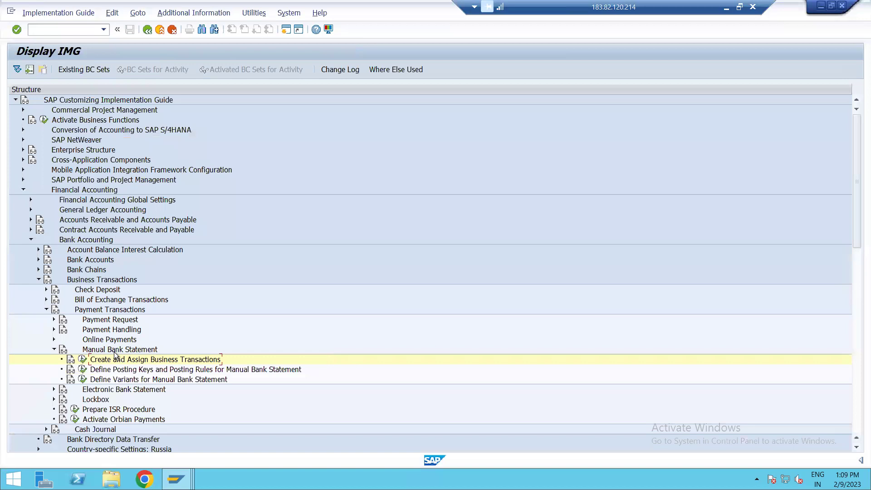
# Open Define Variants for Manual Bank Statement, review the fields of variant BR18 (STANDARD FOR 1812) and return to the implementation guide.
pyautogui.click(83, 380)
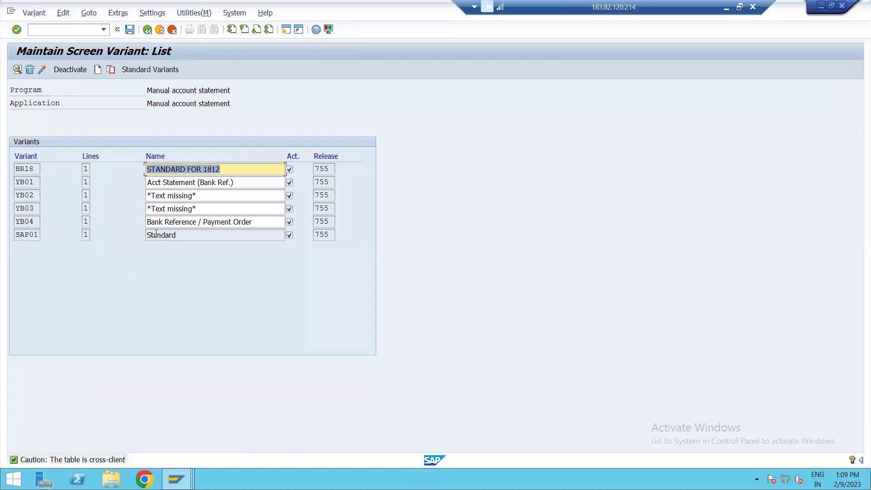
pyautogui.doubleClick(18, 168)
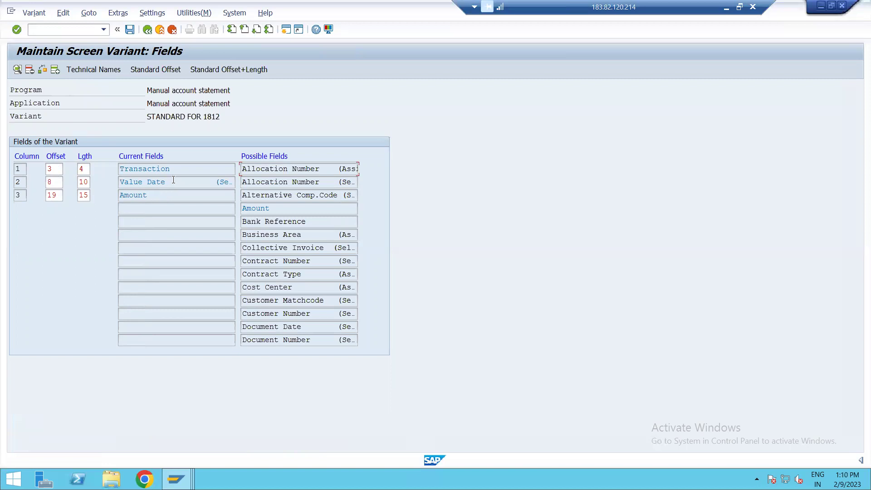
pyautogui.click(137, 195)
pyautogui.click(293, 250)
pyautogui.click(149, 33)
pyautogui.click(149, 34)
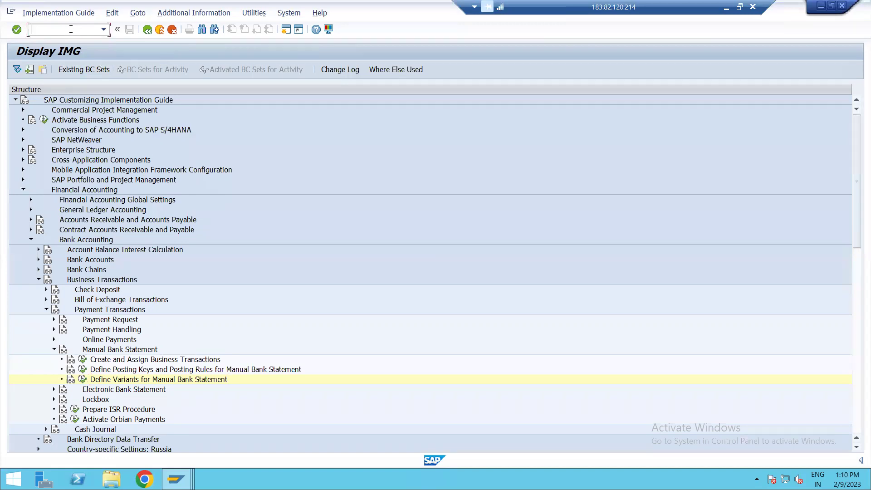
# Leave the implementation guide and open FF67 - Manual Entry from the Bank Statement inputs under Accounting, Financial Accounting, Banks.
pyautogui.write('/N')
pyautogui.press('Return')
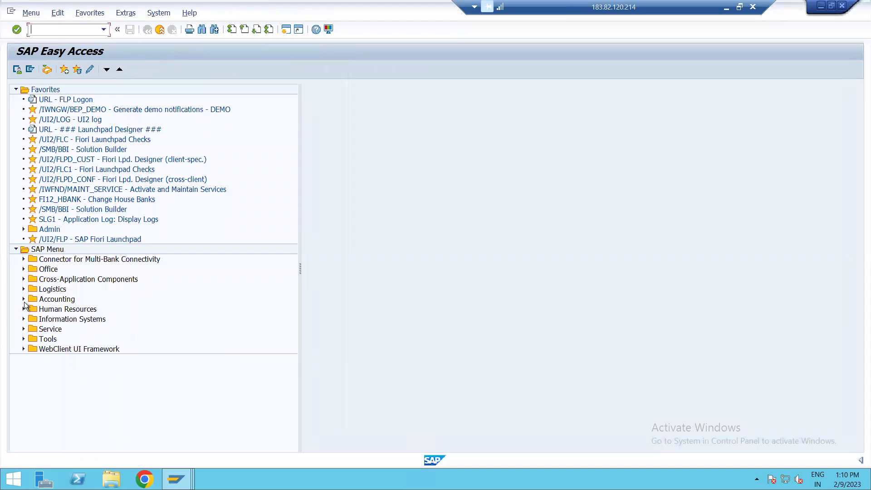
pyautogui.click(24, 299)
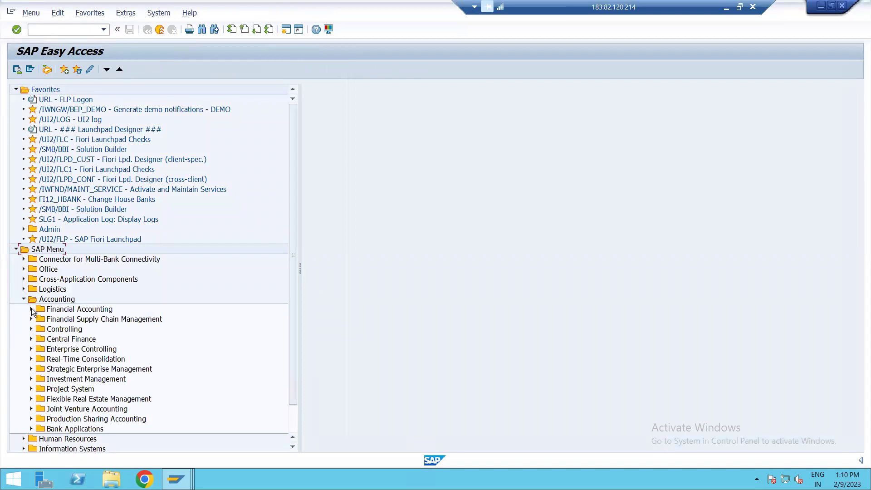
pyautogui.click(31, 309)
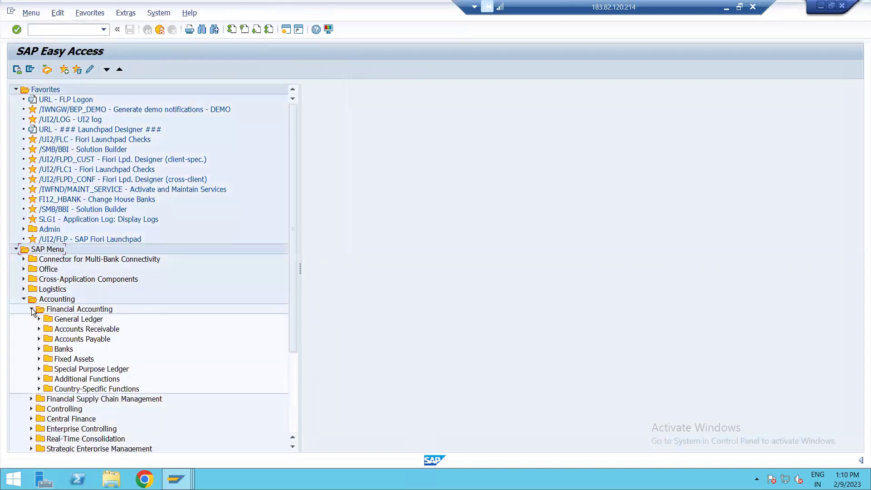
pyautogui.click(39, 350)
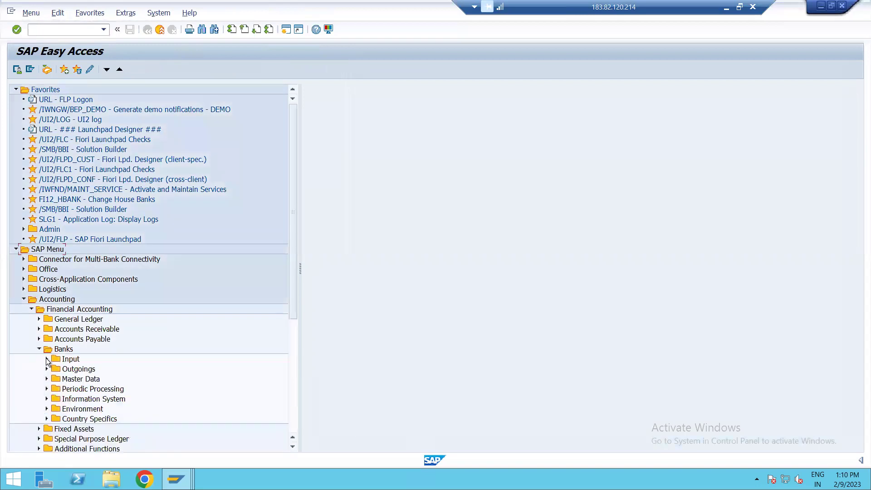
pyautogui.click(47, 359)
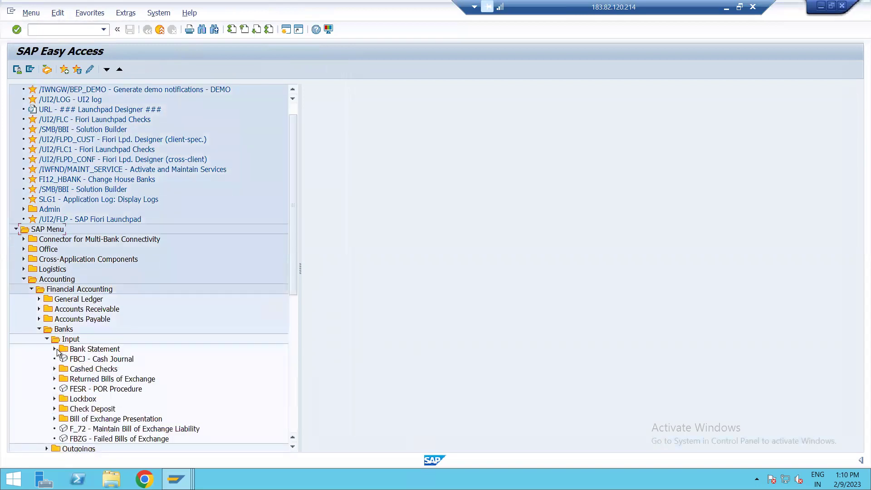
pyautogui.click(55, 349)
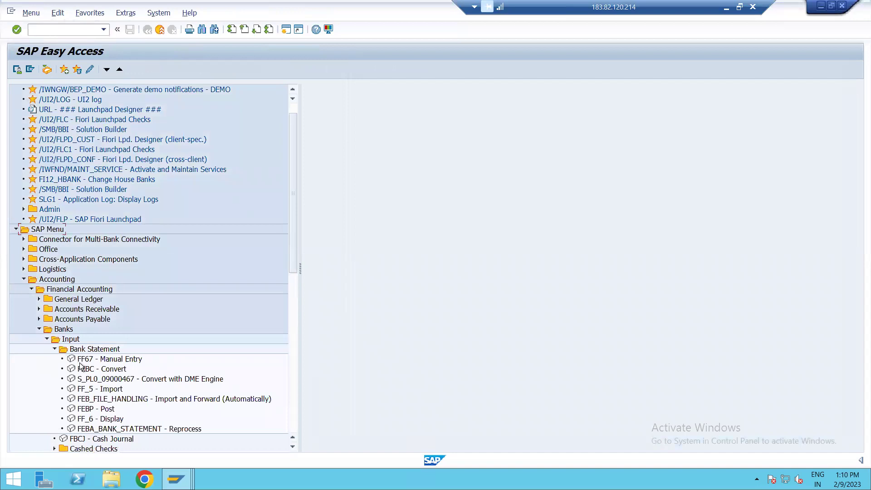
pyautogui.doubleClick(109, 359)
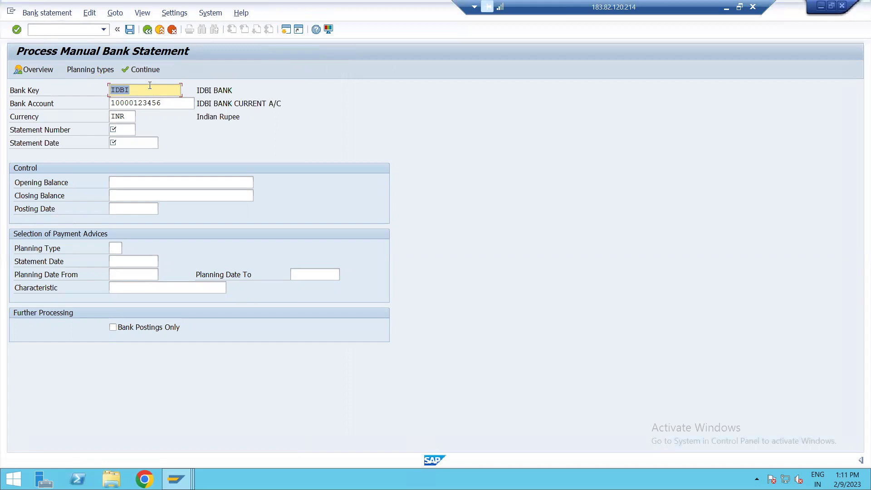
# In a second session, run FBL3N and display all line items of G/L accounts 304 to 305 in company code 1812.
pyautogui.click(290, 29)
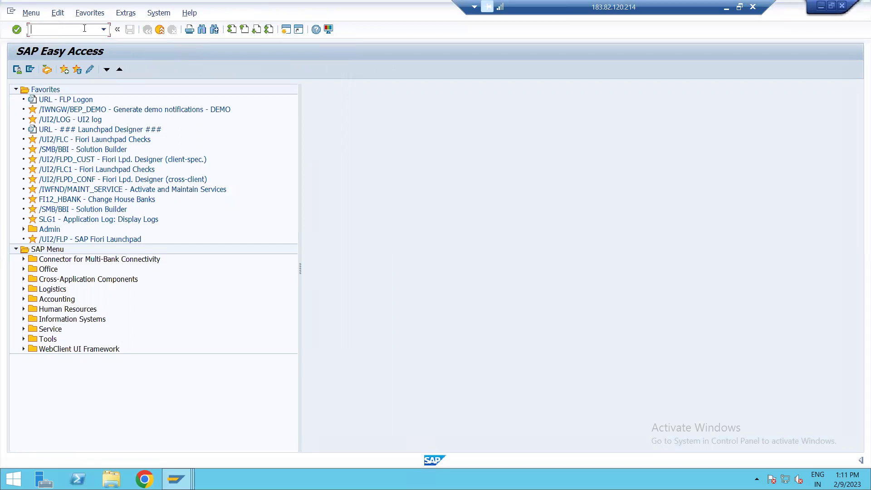
pyautogui.write('FBL3N')
pyautogui.press('Return')
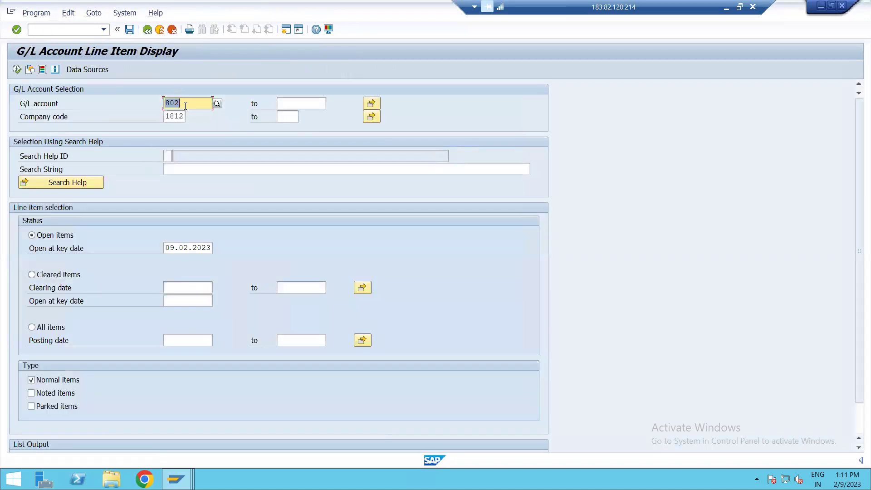
pyautogui.write('304')
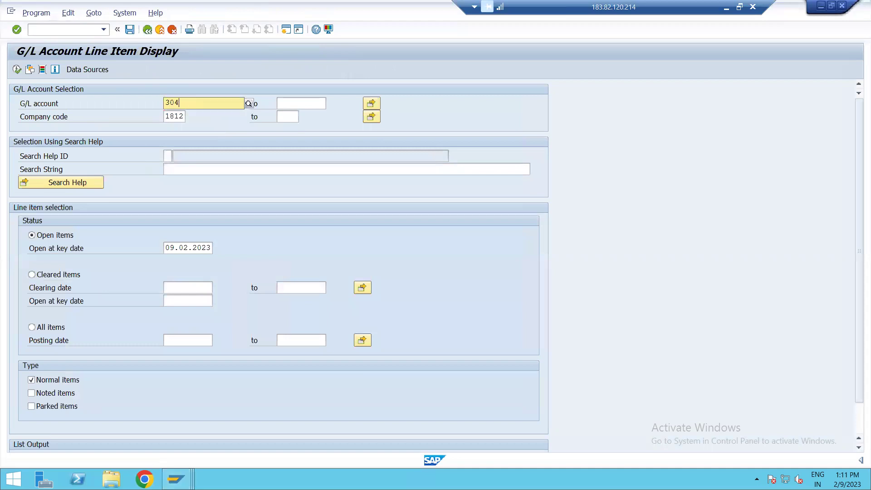
pyautogui.press('Tab')
pyautogui.write('305')
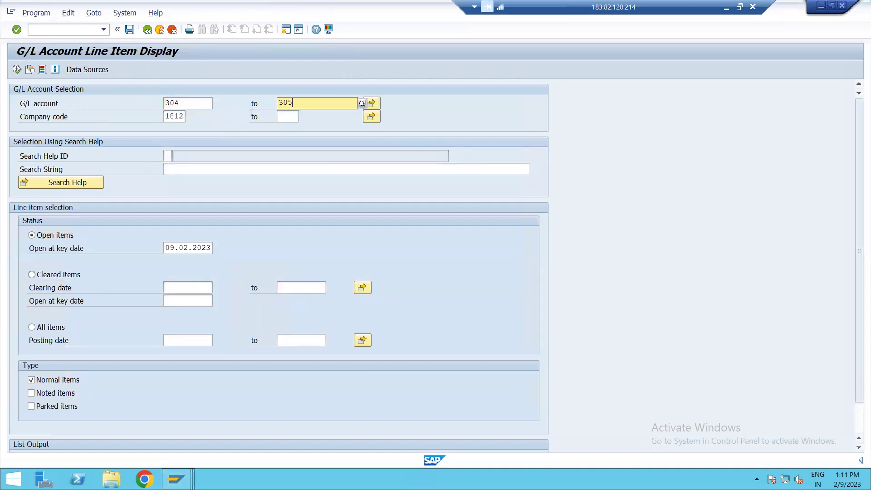
pyautogui.click(218, 144)
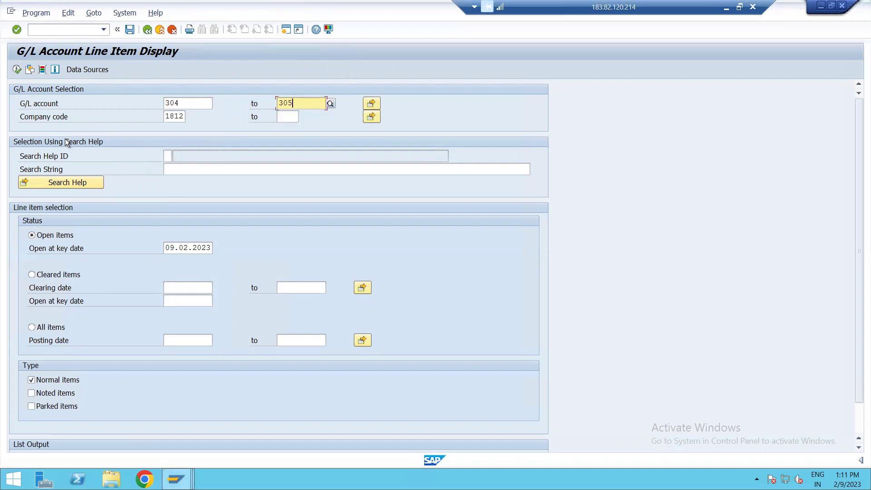
pyautogui.click(31, 327)
pyautogui.click(17, 71)
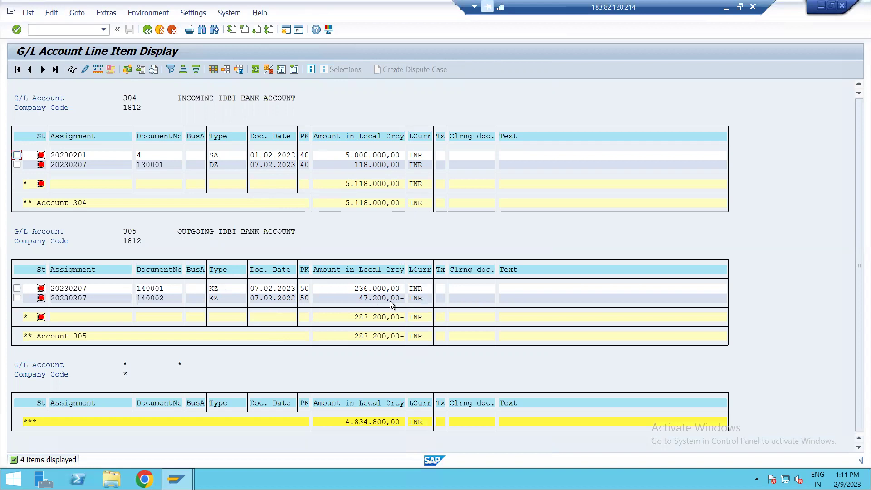
# Compare the line items with the manual bank statement form and enter statement number 1 and statement date 07.02.2023.
pyautogui.hotkey('alt', 'Tab')
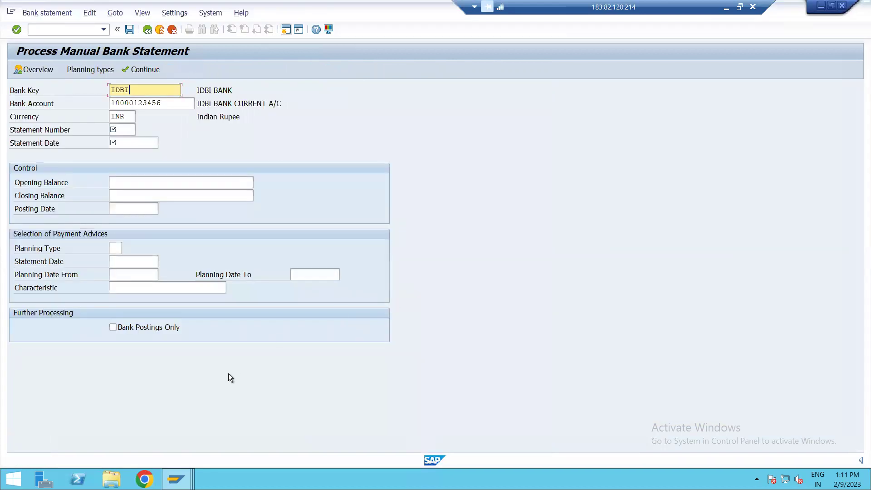
pyautogui.hotkey('alt', 'Tab')
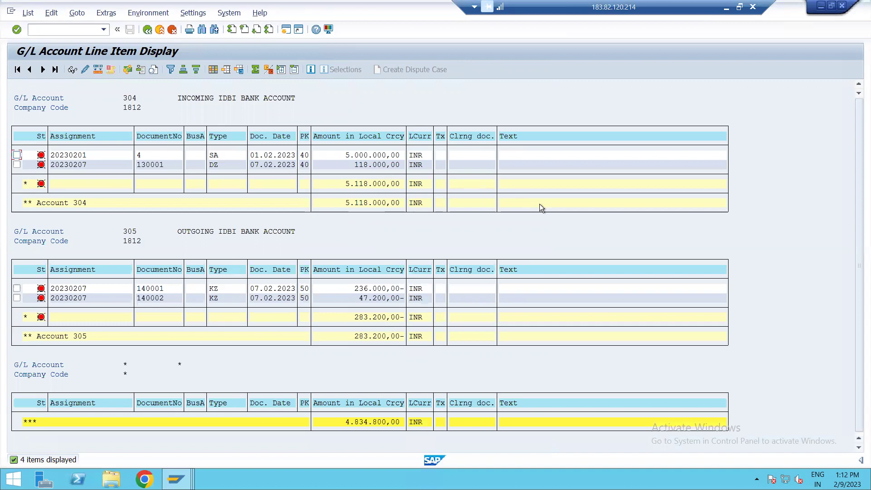
pyautogui.hotkey('alt', 'Tab')
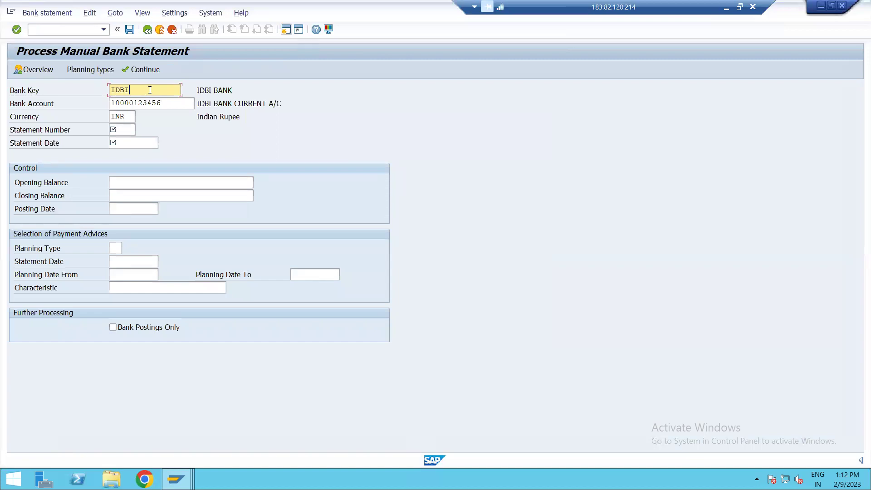
pyautogui.click(172, 107)
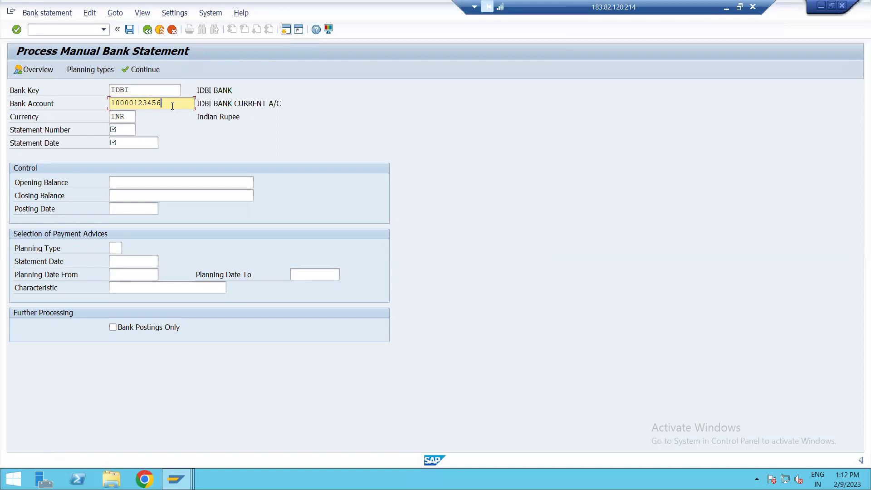
pyautogui.click(122, 131)
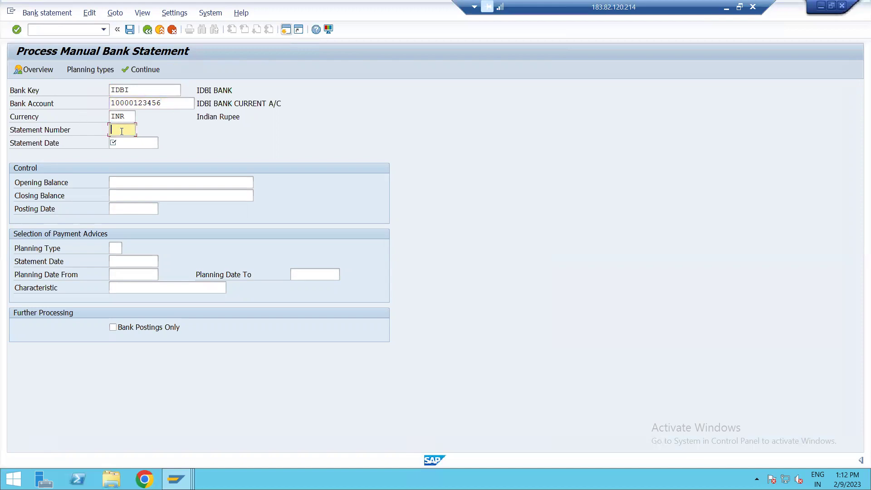
pyautogui.write('1')
pyautogui.click(119, 144)
pyautogui.write('07.02.2023')
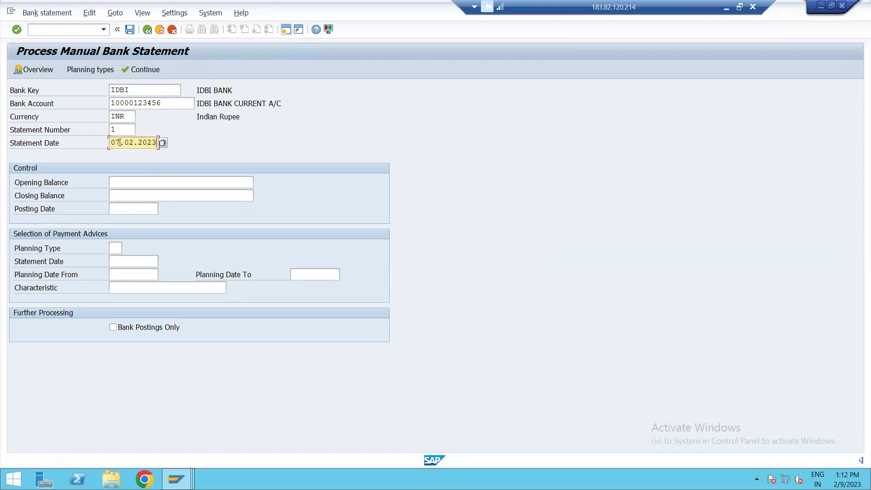
# Set the closing balance to 4842800 and the posting date to 07.02.2023, and continue to the bank statement items.
pyautogui.click(185, 197)
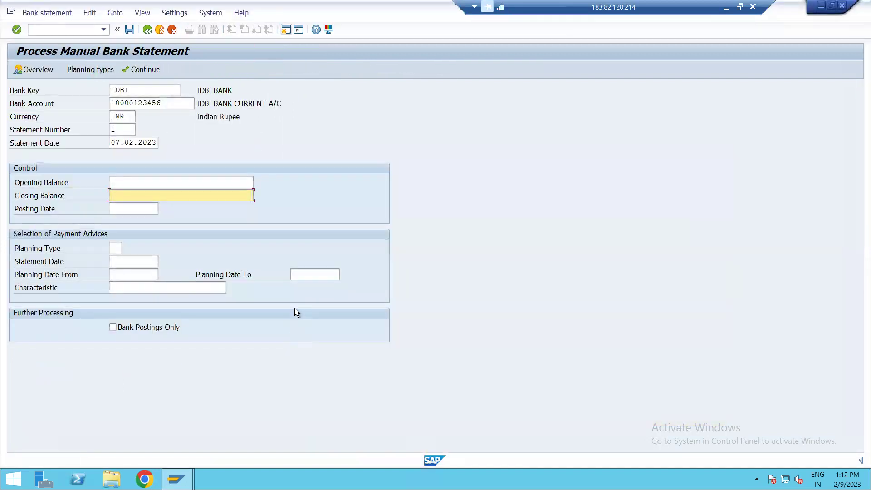
pyautogui.write('48')
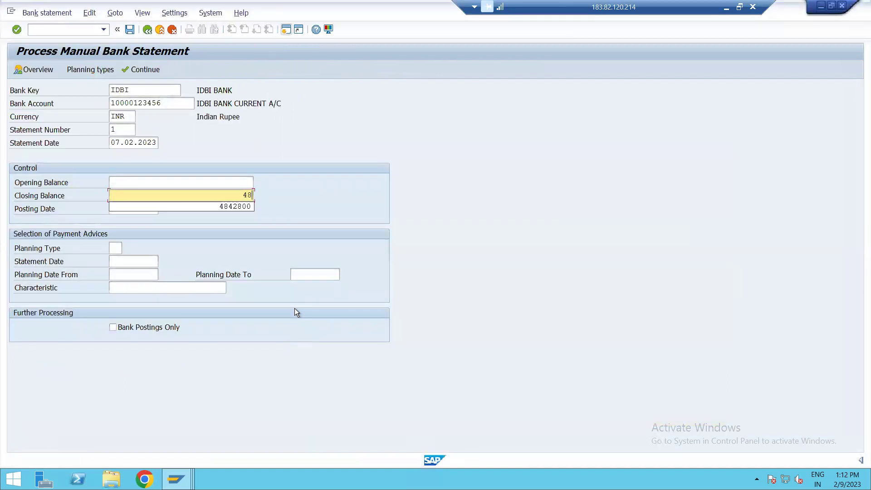
pyautogui.click(237, 205)
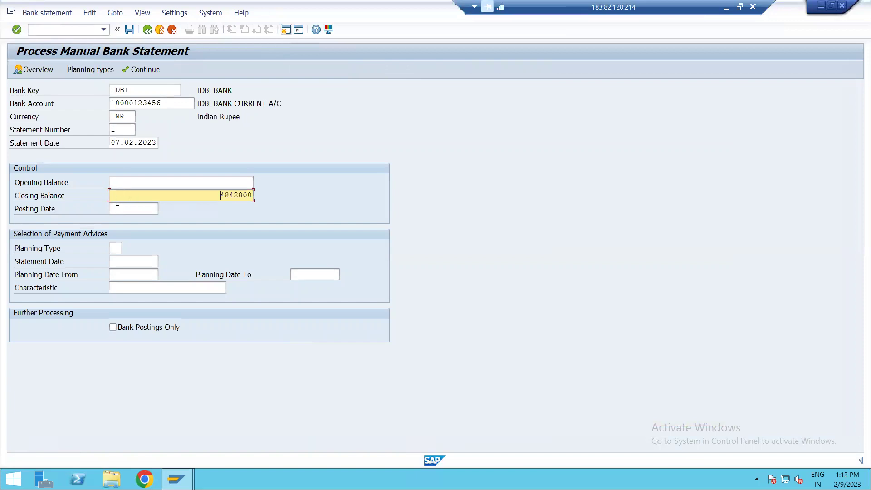
pyautogui.click(117, 209)
pyautogui.write('07.02.2023')
pyautogui.press('Return')
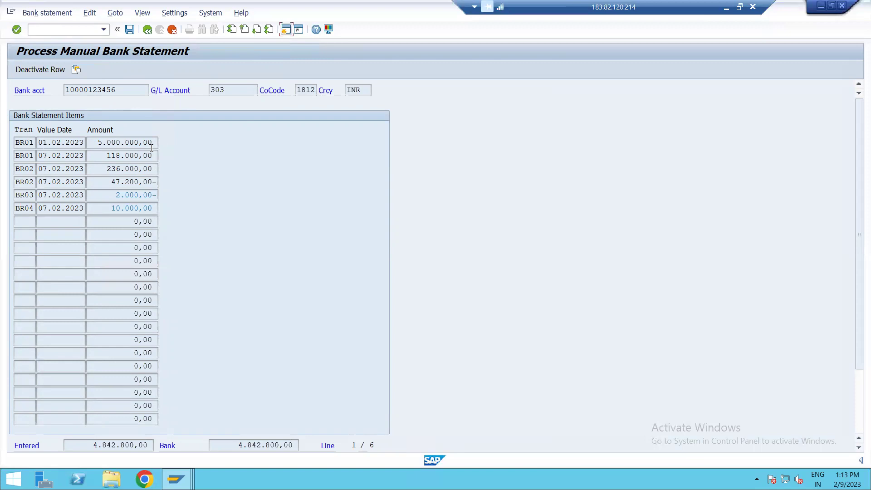
# Check the statement items against the G/L line items, then save and post the bank statement.
pyautogui.hotkey('alt', 'Tab')
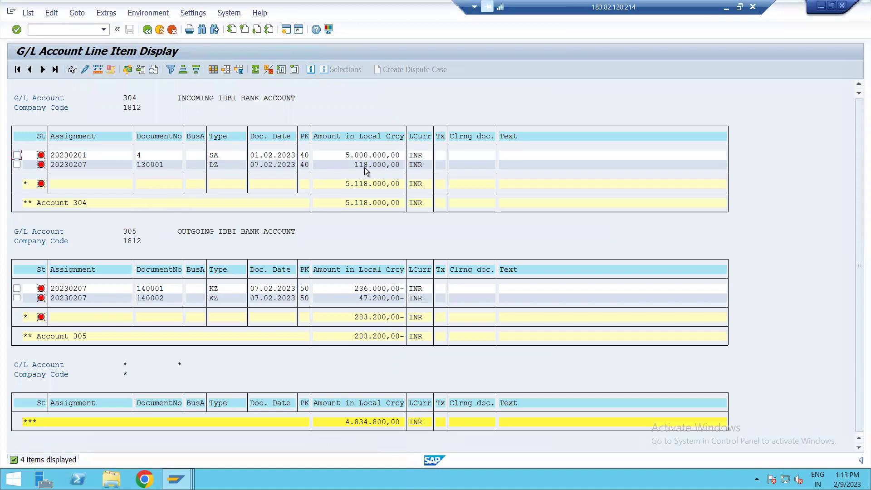
pyautogui.hotkey('alt', 'Tab')
pyautogui.hotkey('alt', 'Tab')
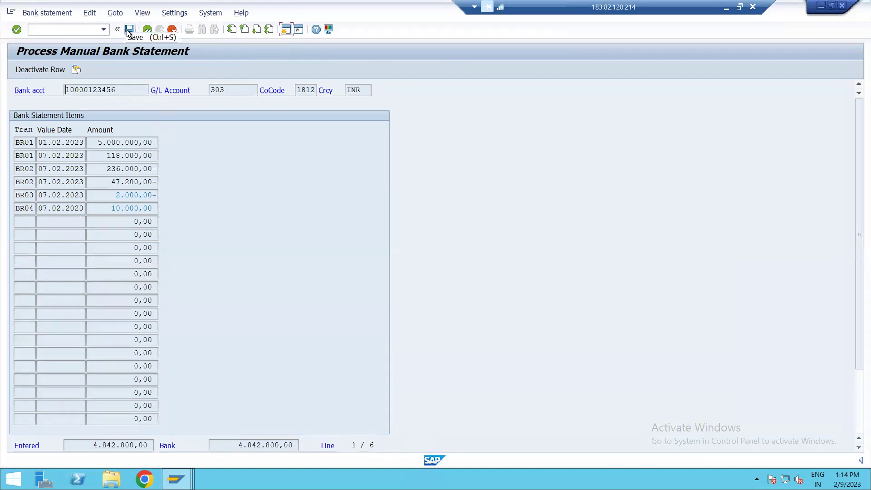
pyautogui.click(130, 30)
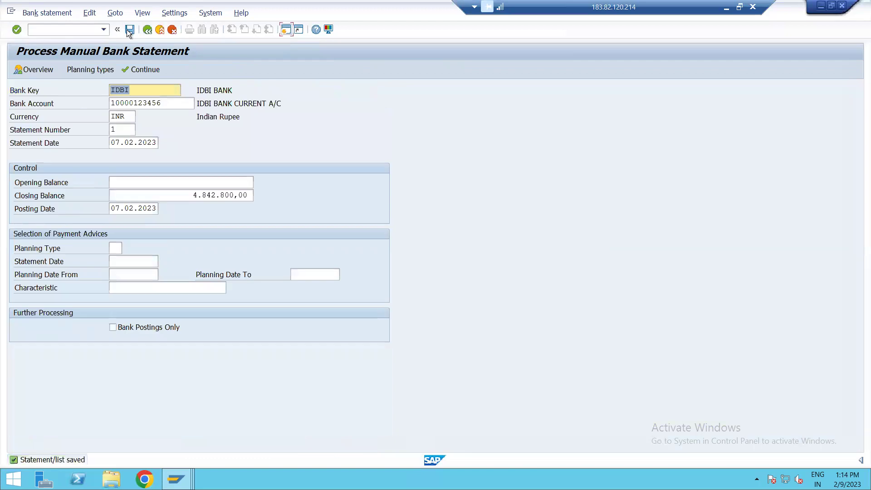
pyautogui.click(128, 29)
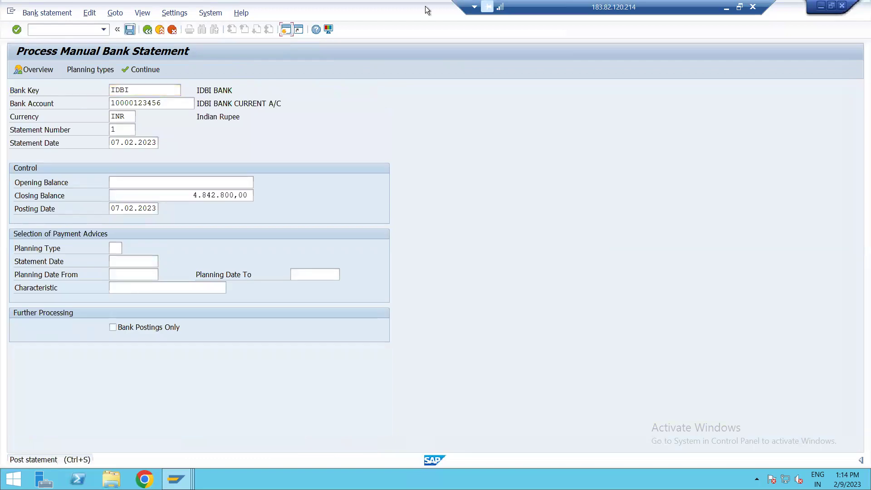
# Minimize the remote session and view the JOURNAL ENTRIES slide in the PowerPoint presentation.
pyautogui.click(715, 8)
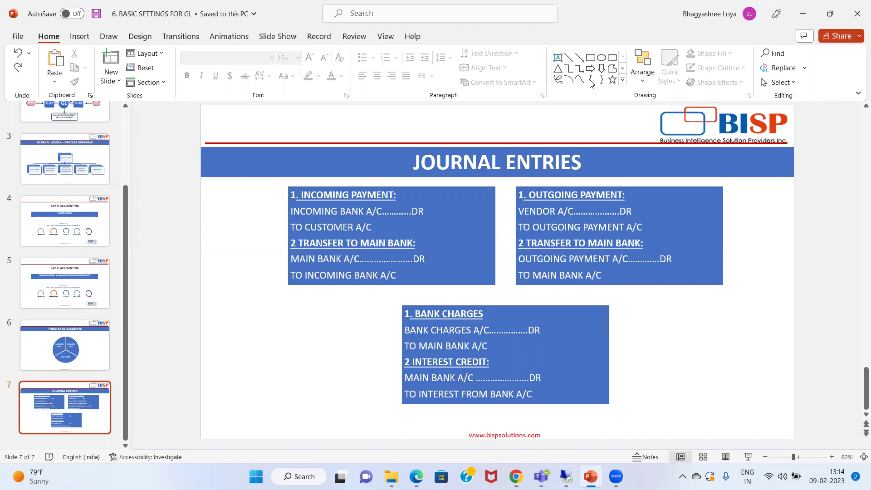
pyautogui.hotkey('alt', 'Tab')
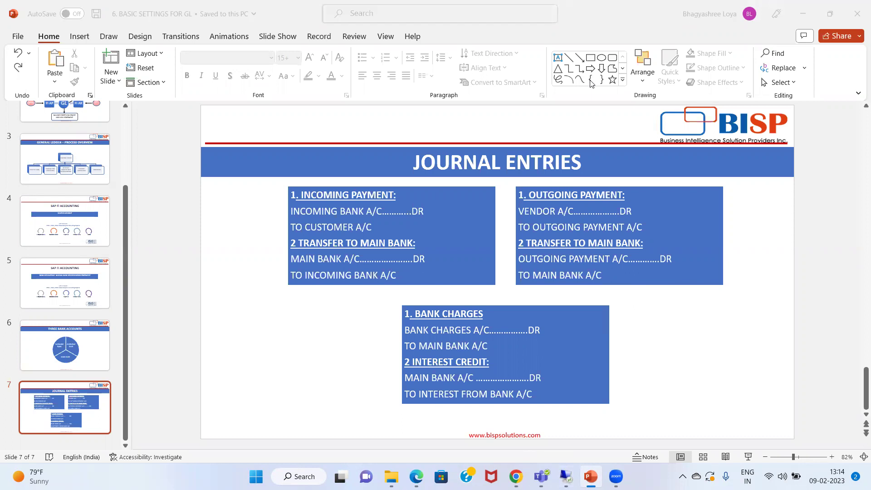